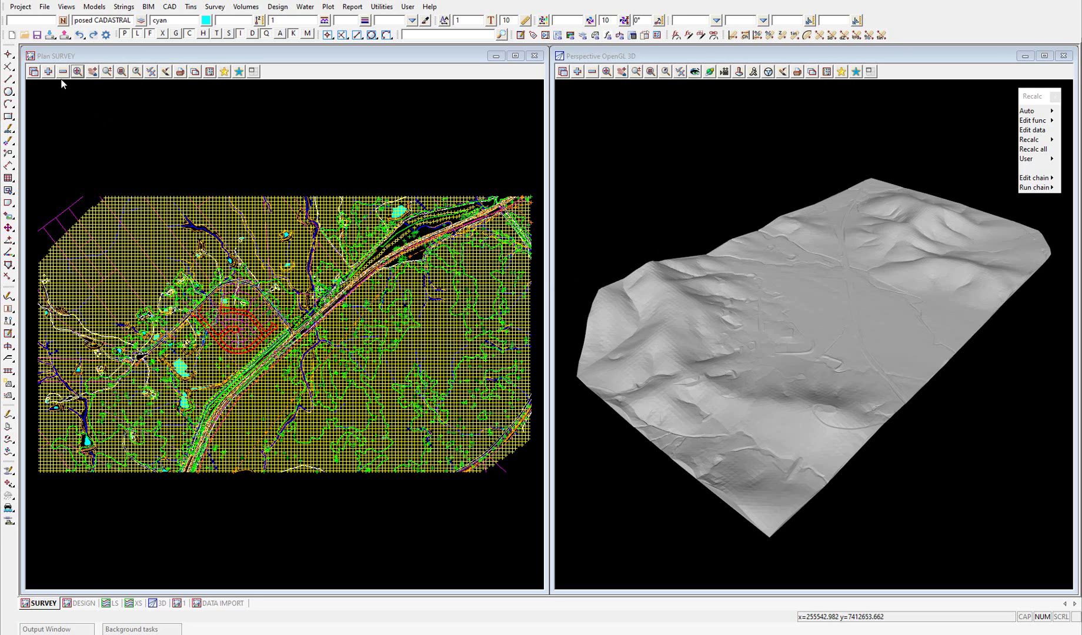
Close the SURVEY project window with Alt+F4, bringing up the save-project prompt
{"action": "key", "text": "alt+F4"}
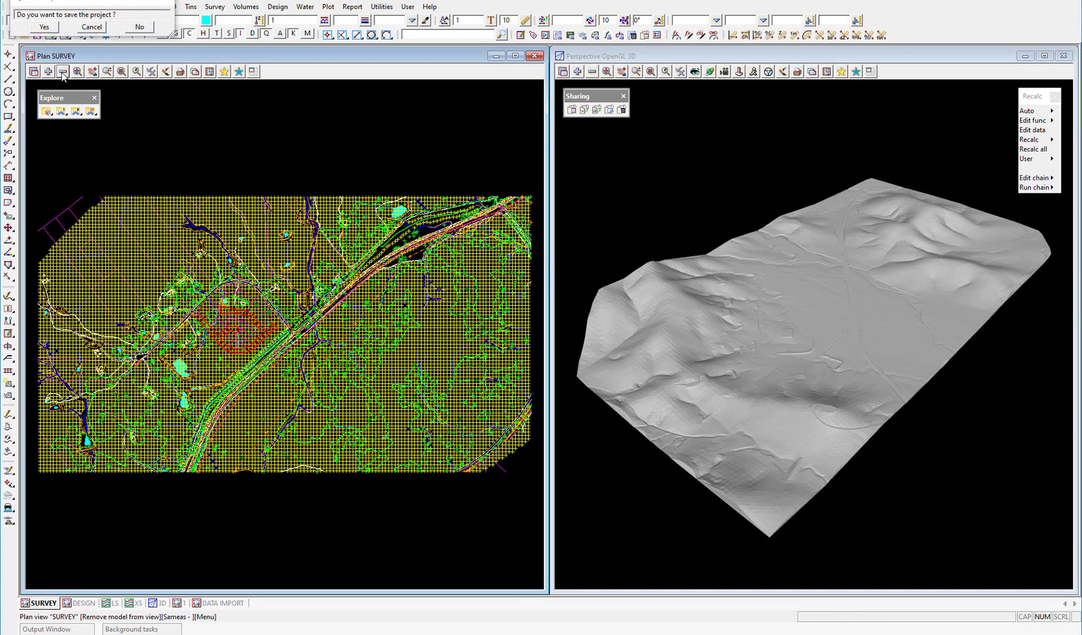
Review the models listed in the SURVEY plan and 3D views, confirming the project save
{"action": "left_click", "coordinate": [63, 73]}
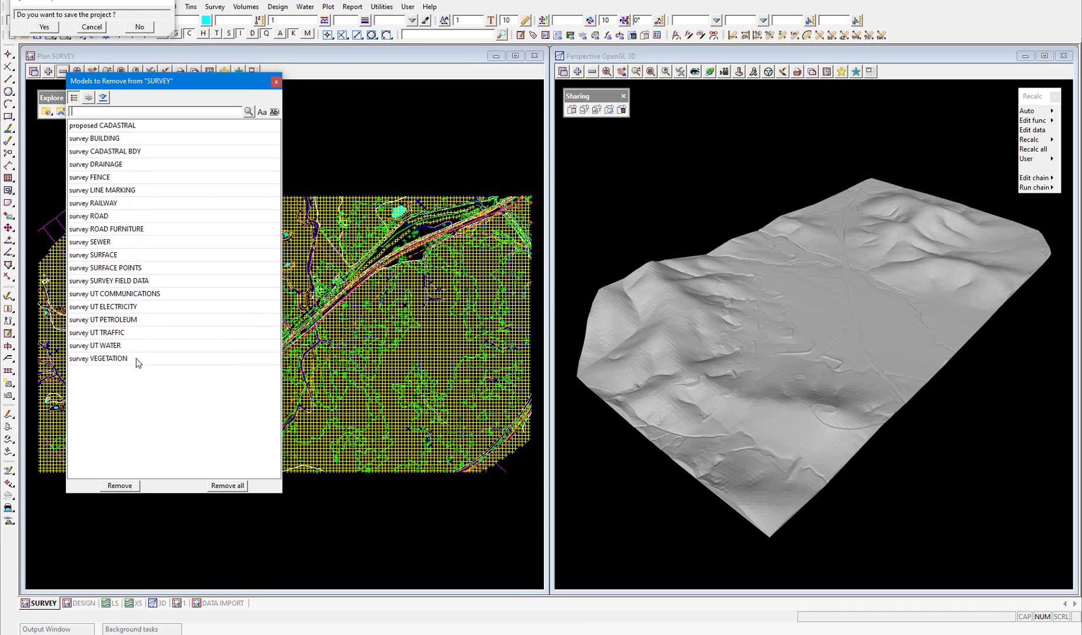
{"action": "left_click", "coordinate": [276, 82]}
{"action": "left_click", "coordinate": [44, 27]}
{"action": "left_click", "coordinate": [592, 73]}
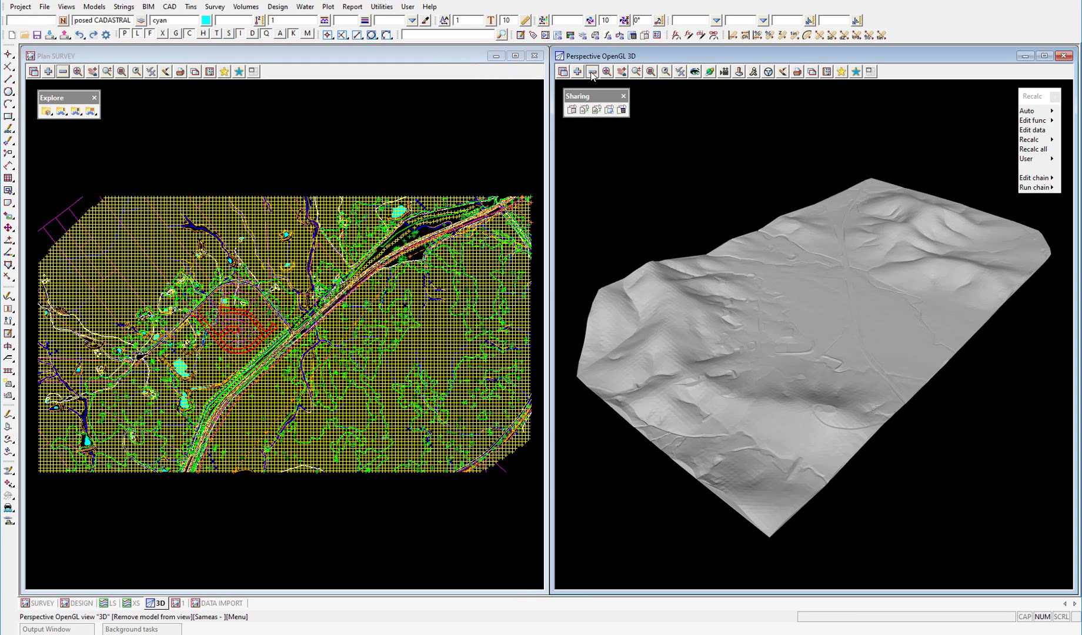
{"action": "left_click", "coordinate": [592, 73]}
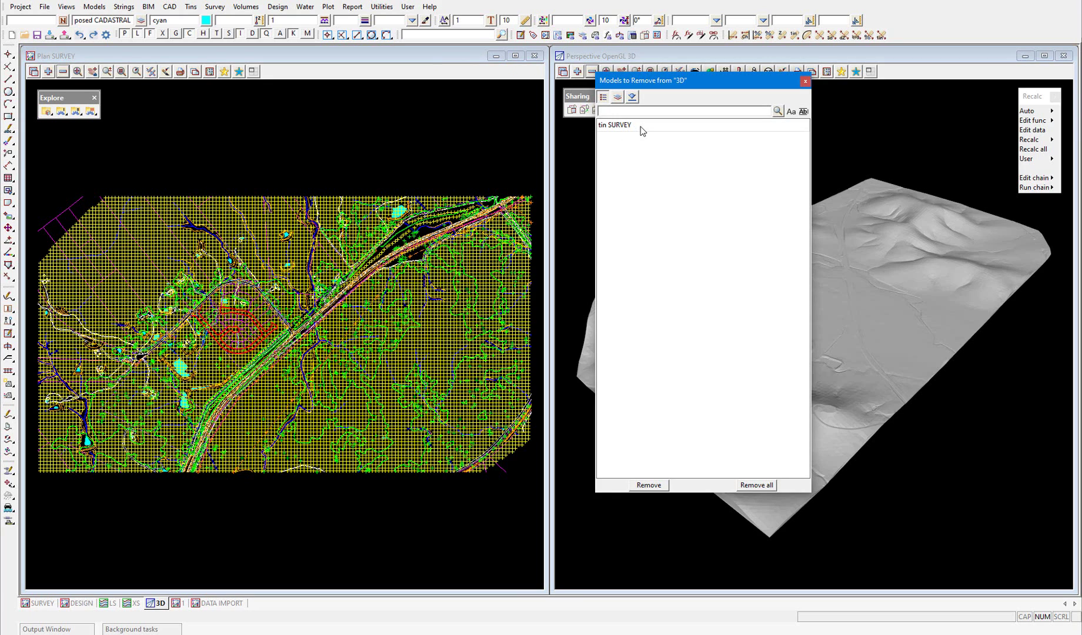
{"action": "left_click", "coordinate": [805, 81]}
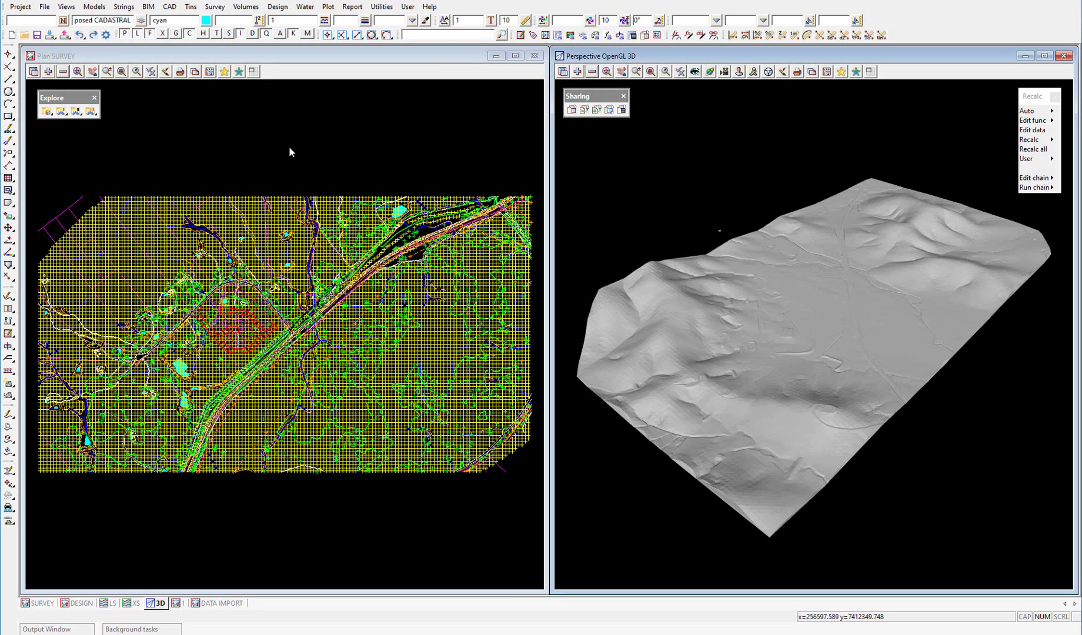
Open Share Management for the SURVEY project from the Sharing toolbar
{"action": "left_click", "coordinate": [20, 6]}
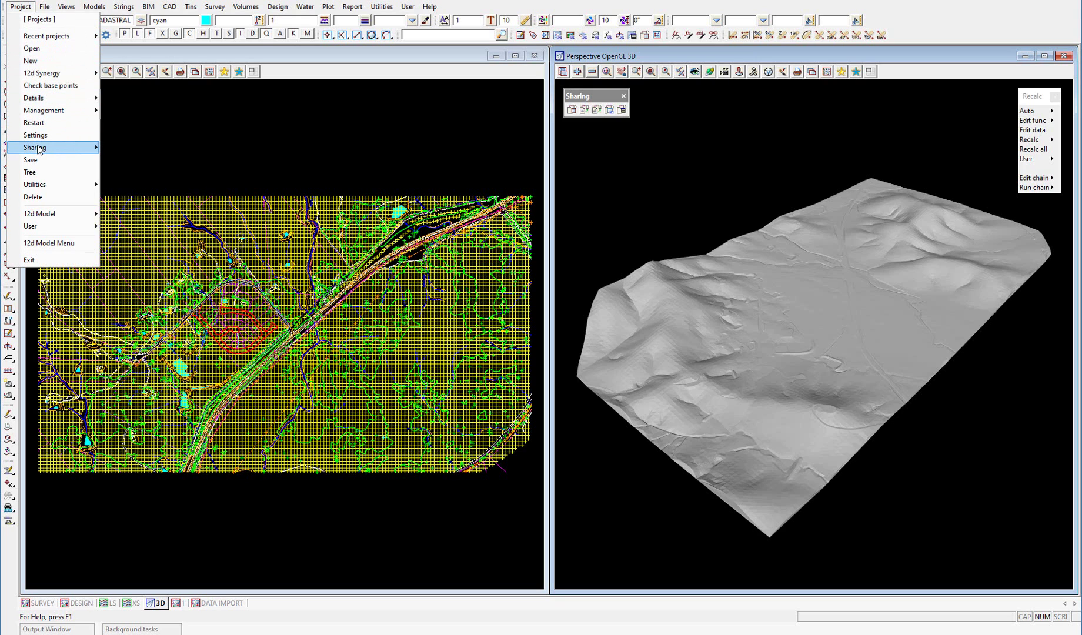
{"action": "mouse_move", "coordinate": [39, 147]}
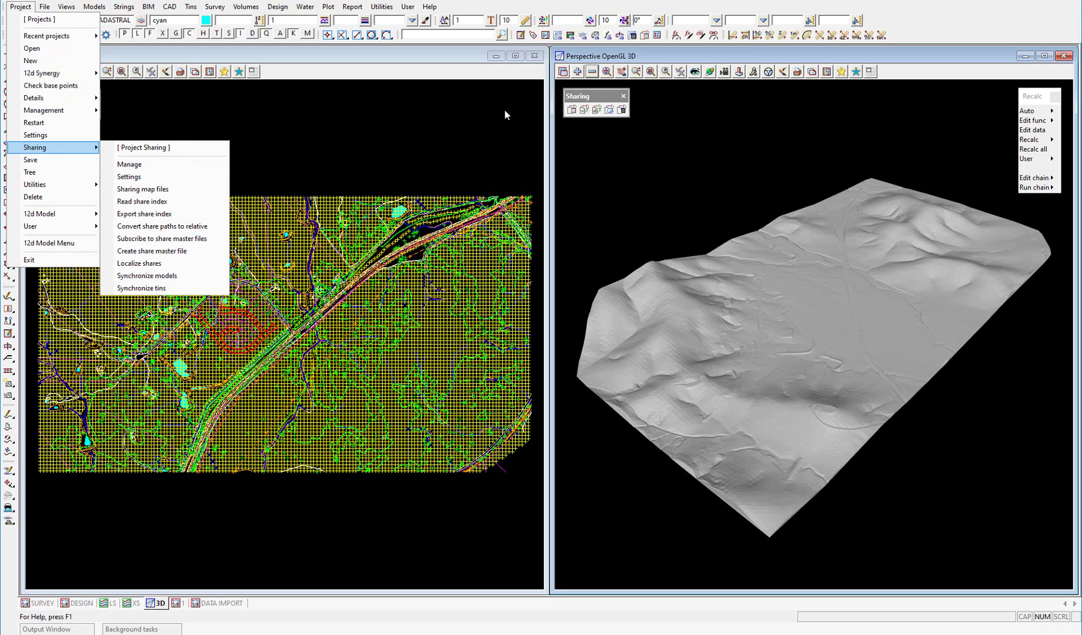
{"action": "left_click", "coordinate": [579, 98]}
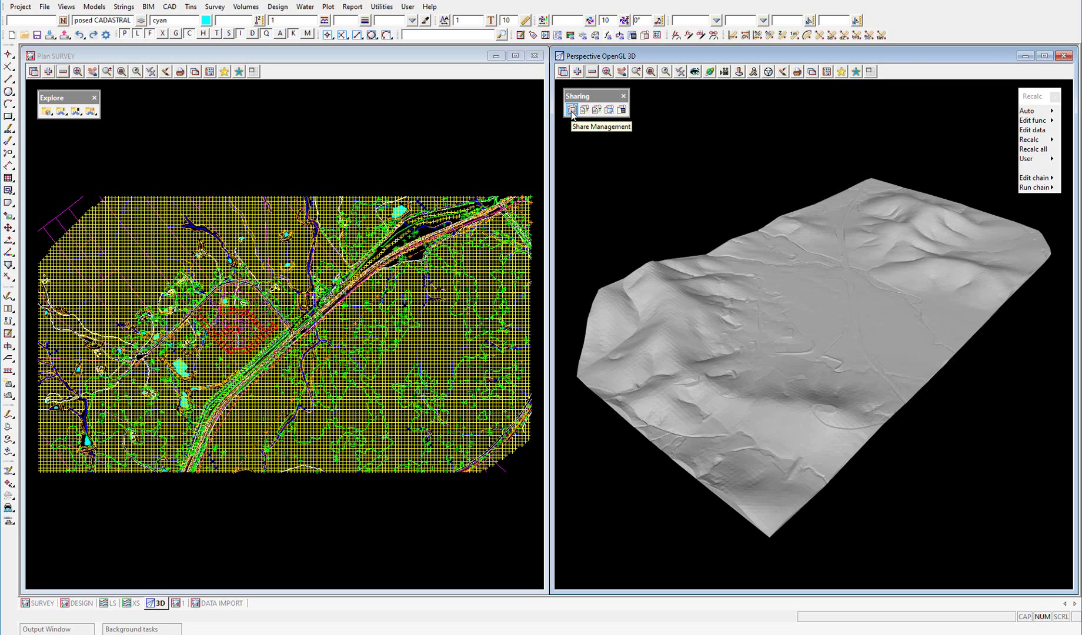
{"action": "left_click", "coordinate": [571, 109]}
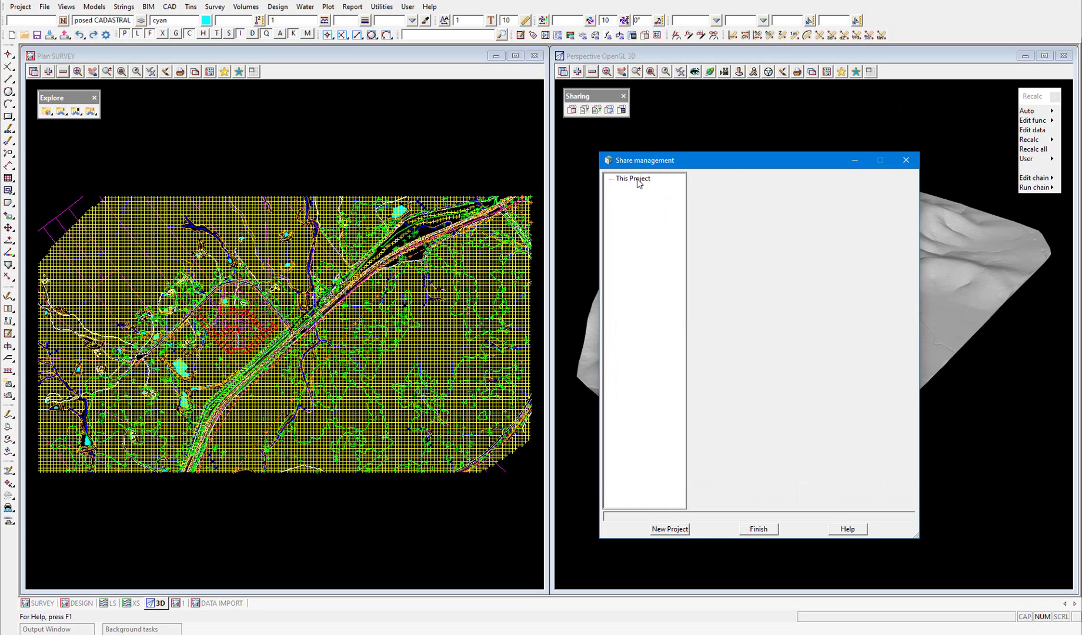
Mark all This Project models for sharing except tin SURVEY and apply
{"action": "left_click", "coordinate": [635, 179]}
{"action": "left_click_drag", "start_coordinate": [916, 540], "coordinate": [949, 581]}
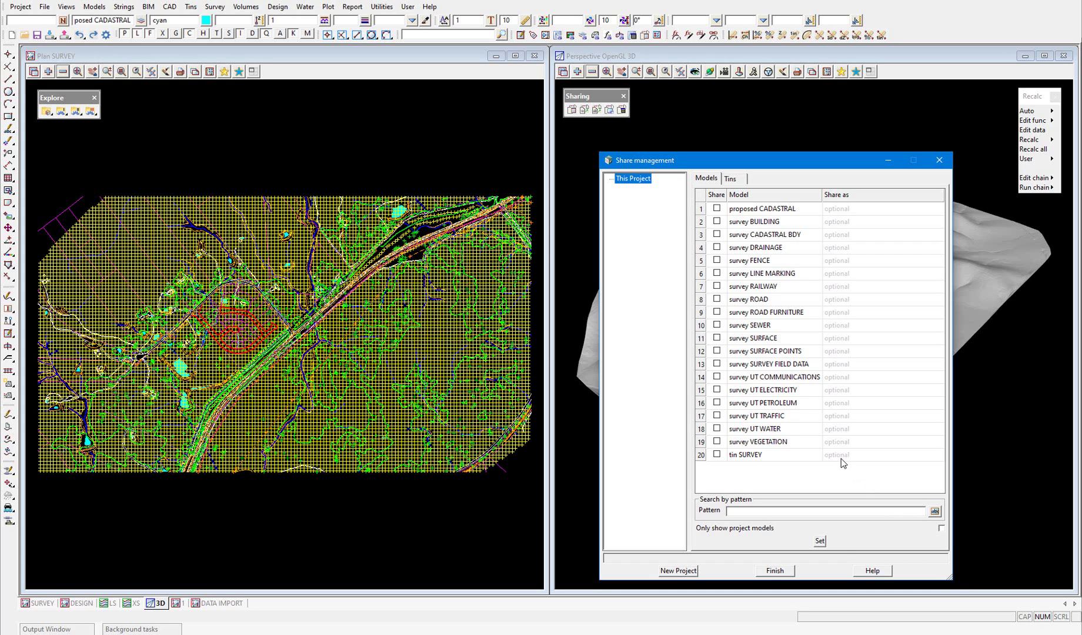
{"action": "left_click", "coordinate": [717, 195]}
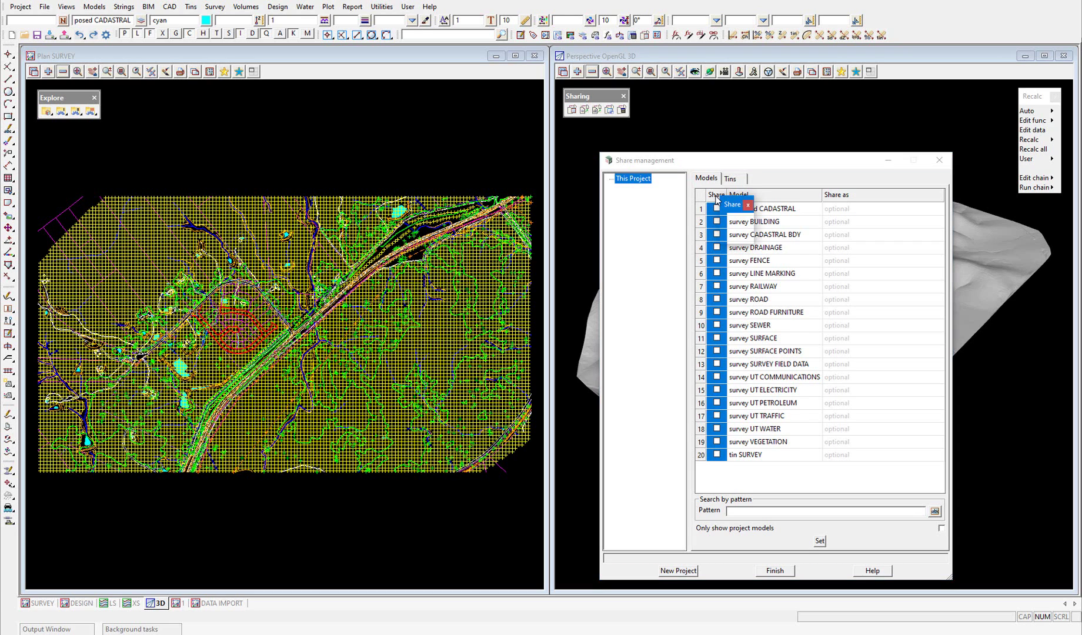
{"action": "right_click", "coordinate": [718, 212]}
{"action": "left_click", "coordinate": [728, 221]}
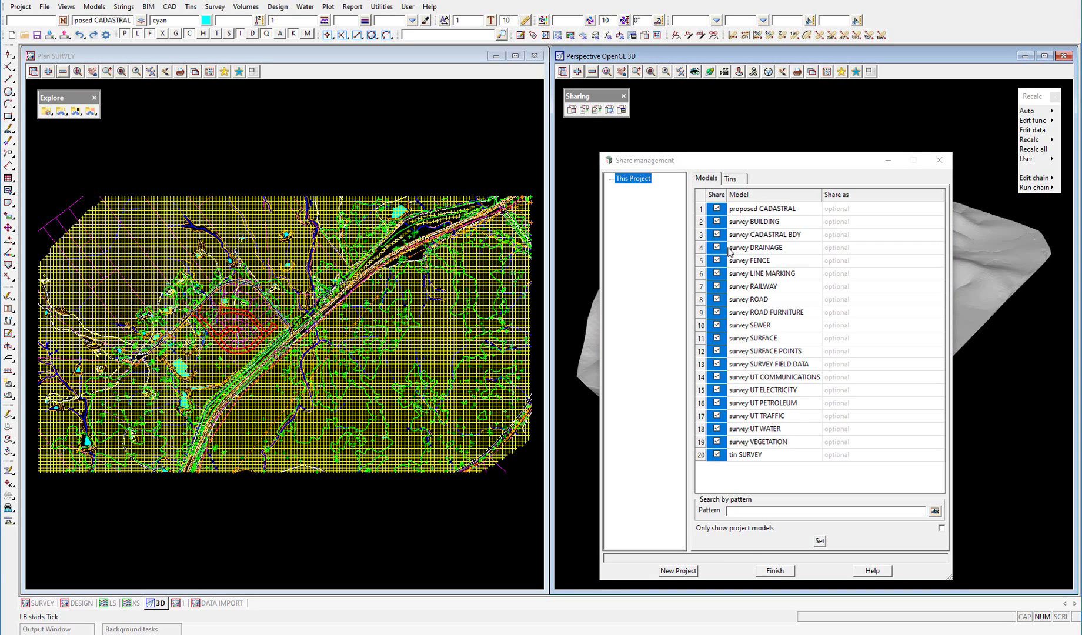
{"action": "left_click", "coordinate": [717, 456]}
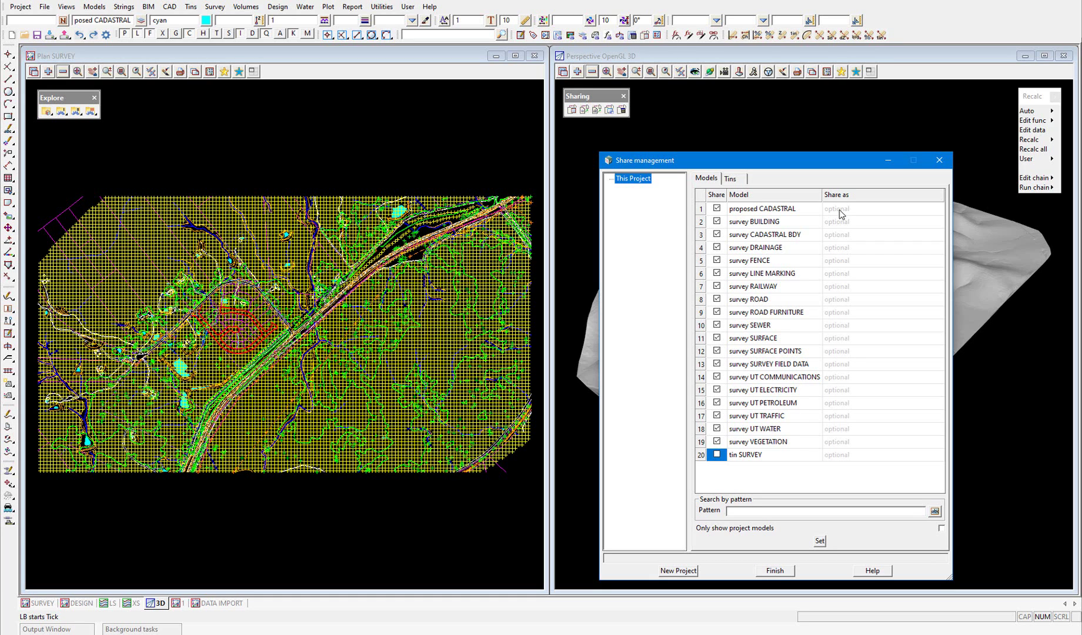
{"action": "left_click", "coordinate": [820, 541]}
Mark the SURVEY tin for sharing, apply it, and finish Share Management
{"action": "left_click", "coordinate": [732, 180]}
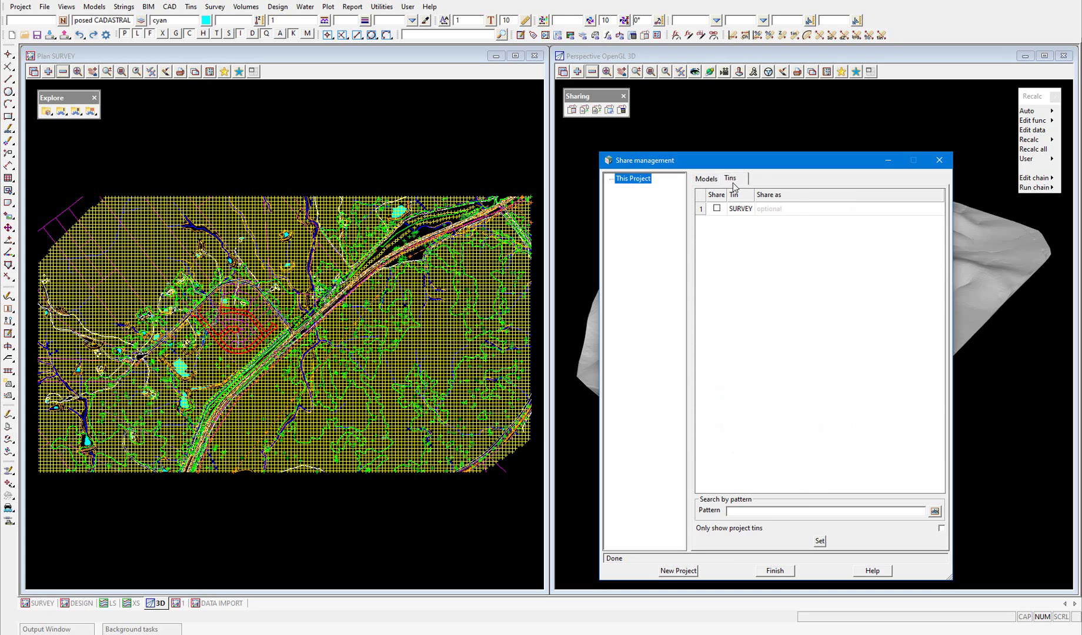
{"action": "left_click", "coordinate": [716, 210]}
{"action": "left_click", "coordinate": [820, 541]}
{"action": "left_click", "coordinate": [781, 570]}
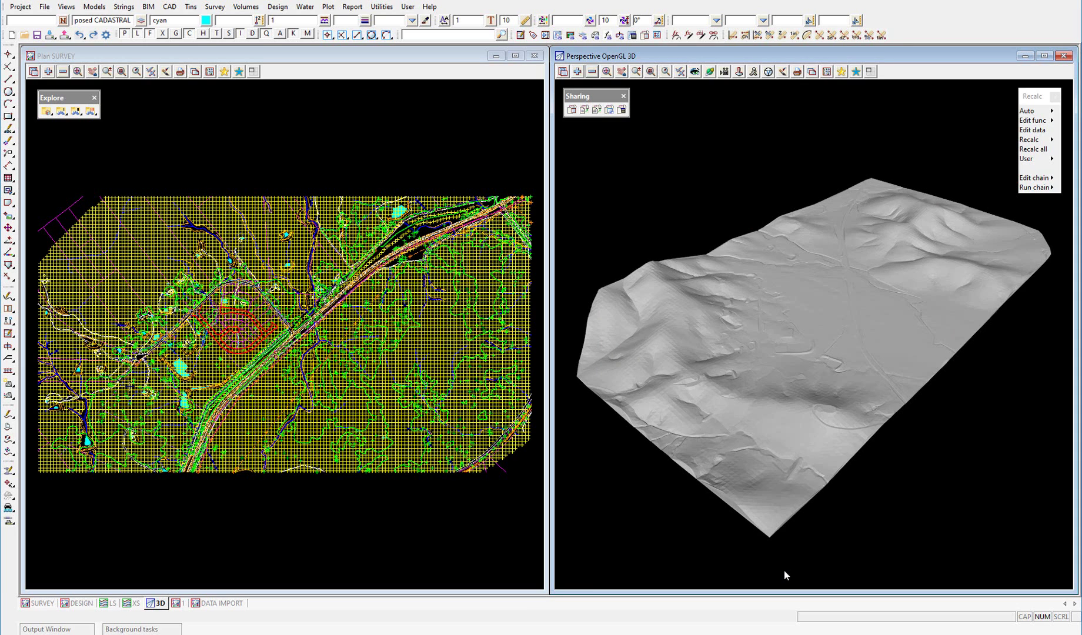
Review the plan and 3D view model lists, then save the SURVEY project
{"action": "left_click", "coordinate": [63, 71]}
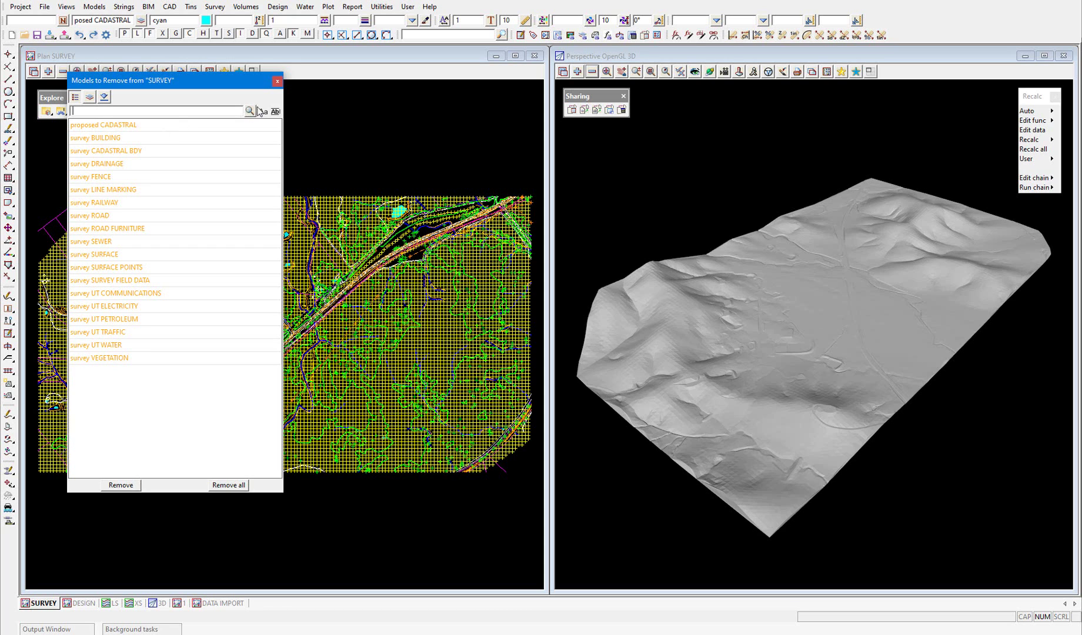
{"action": "left_click", "coordinate": [277, 81]}
{"action": "left_click", "coordinate": [592, 71]}
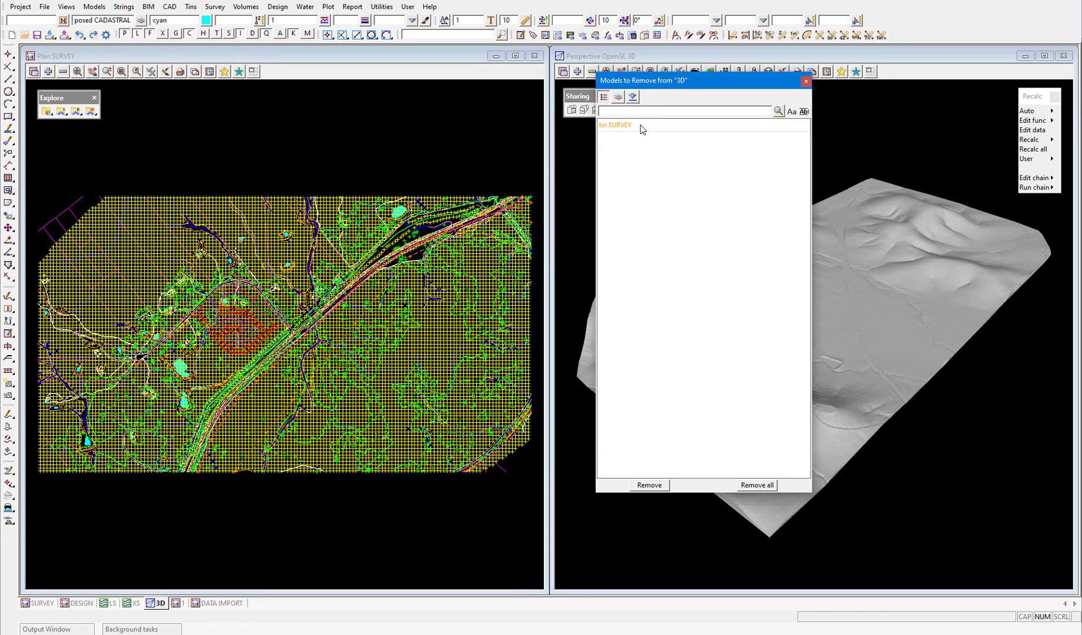
{"action": "left_click", "coordinate": [805, 81]}
{"action": "left_click", "coordinate": [20, 7]}
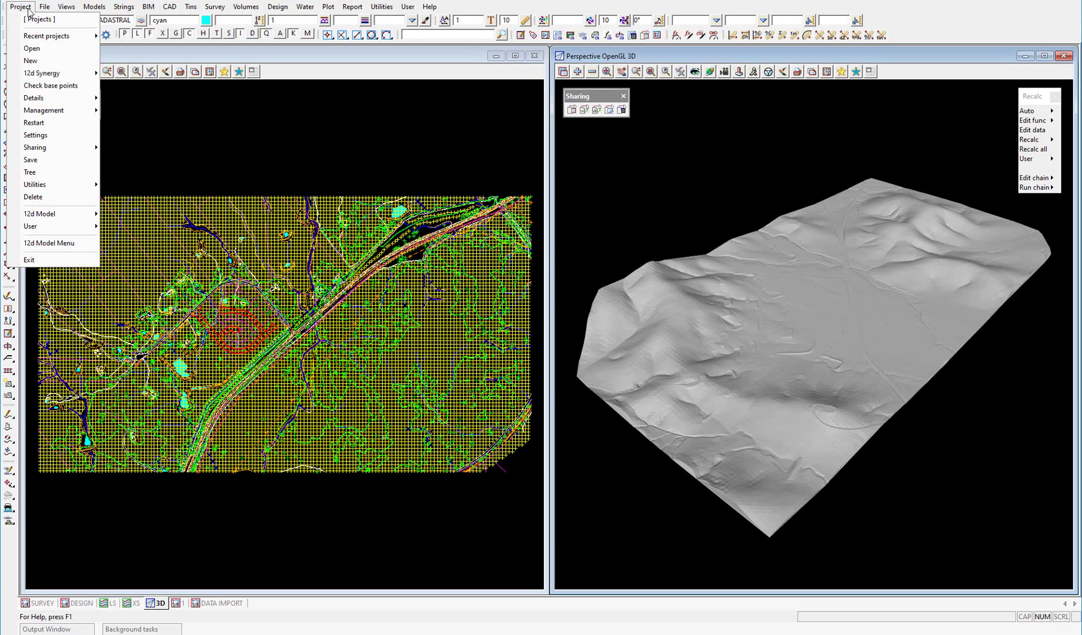
{"action": "left_click", "coordinate": [50, 159]}
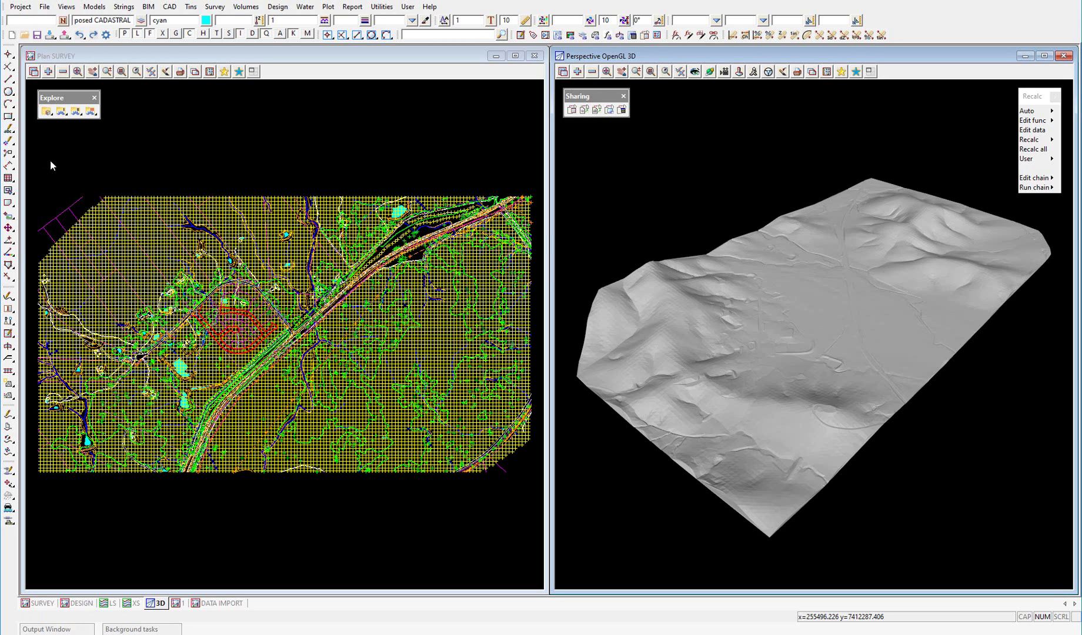
Switch to the DESIGN project's 12d Model window and open Share Management
{"action": "mouse_move", "coordinate": [544, 632]}
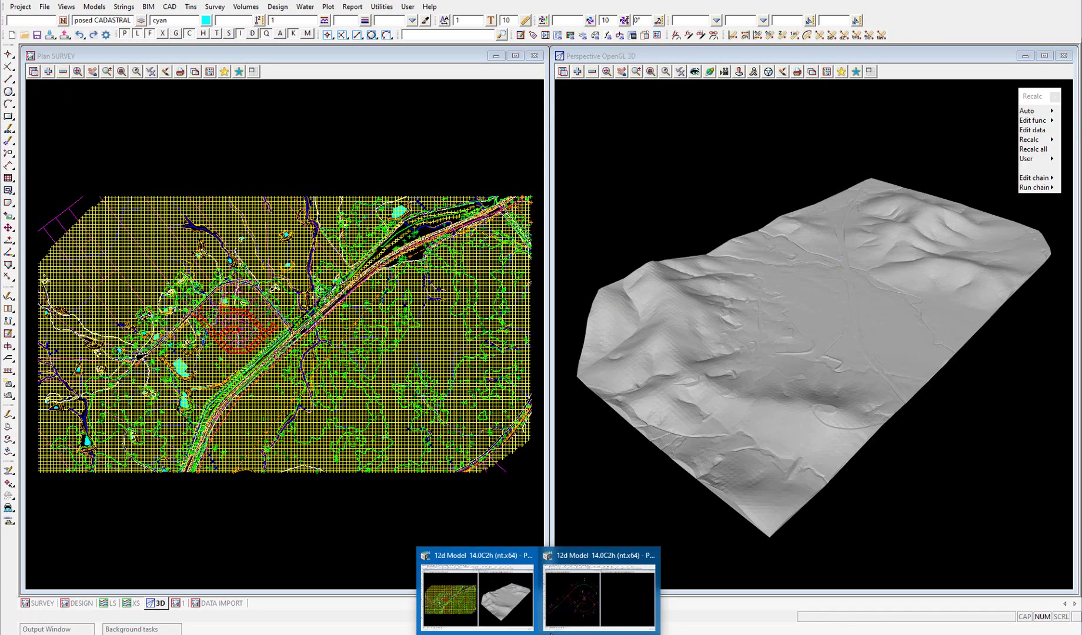
{"action": "left_click", "coordinate": [591, 605]}
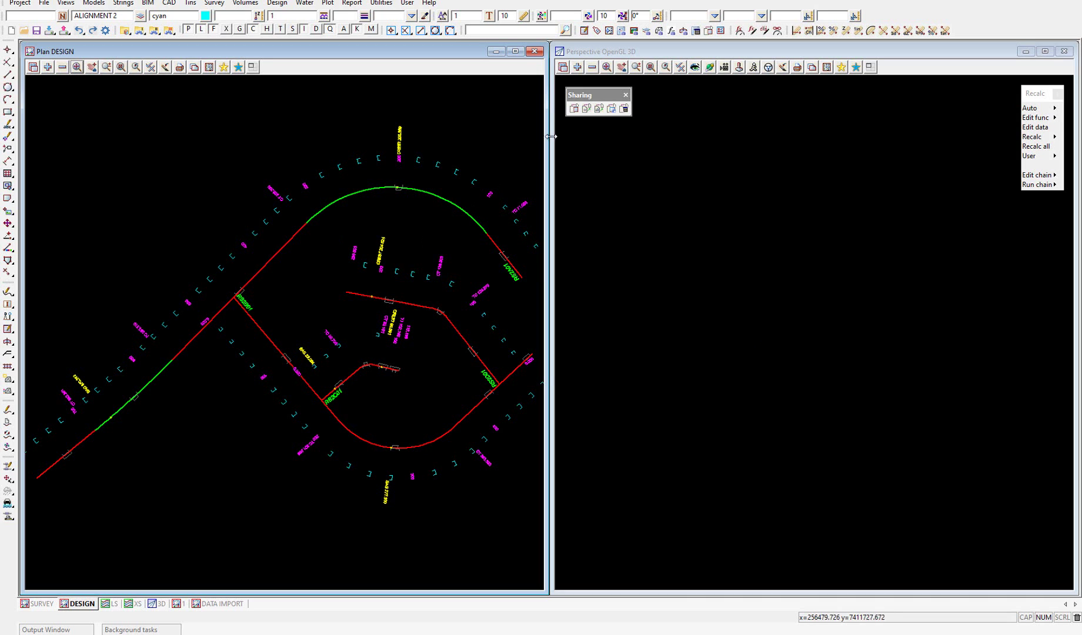
{"action": "left_click", "coordinate": [573, 108]}
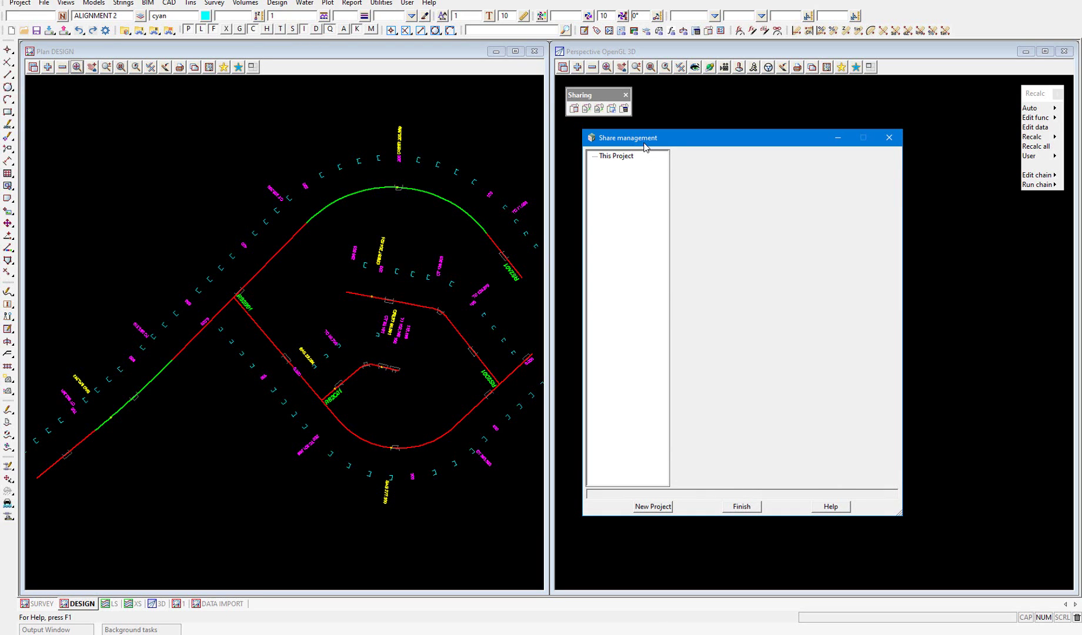
Add DESIGN_BASICS\SURVEY\SURVEY.project as a new share source project
{"action": "left_click", "coordinate": [652, 507]}
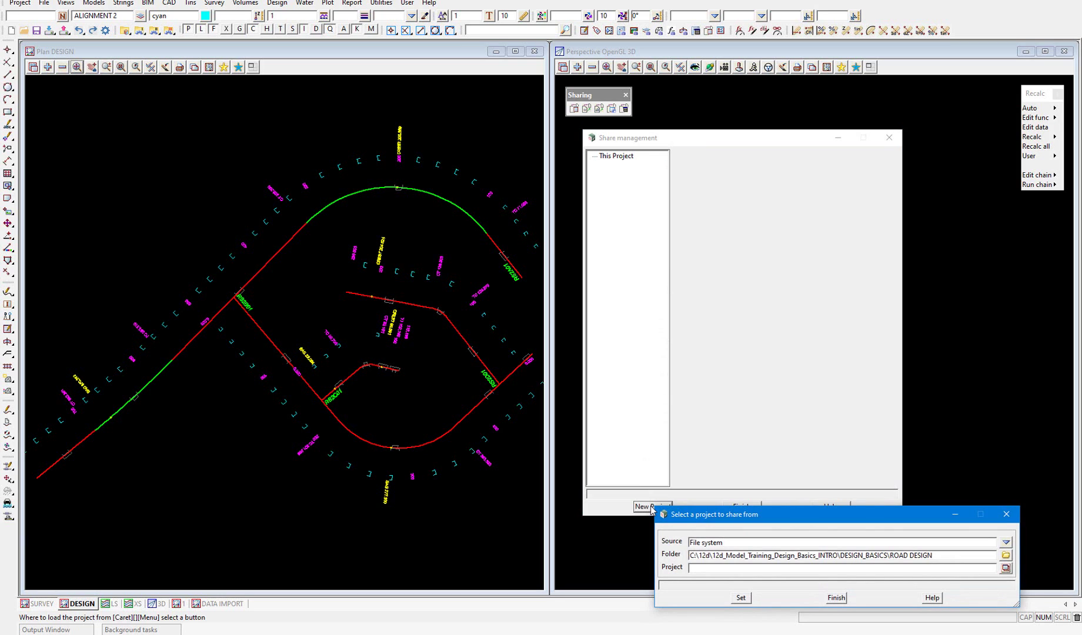
{"action": "left_click", "coordinate": [1006, 556]}
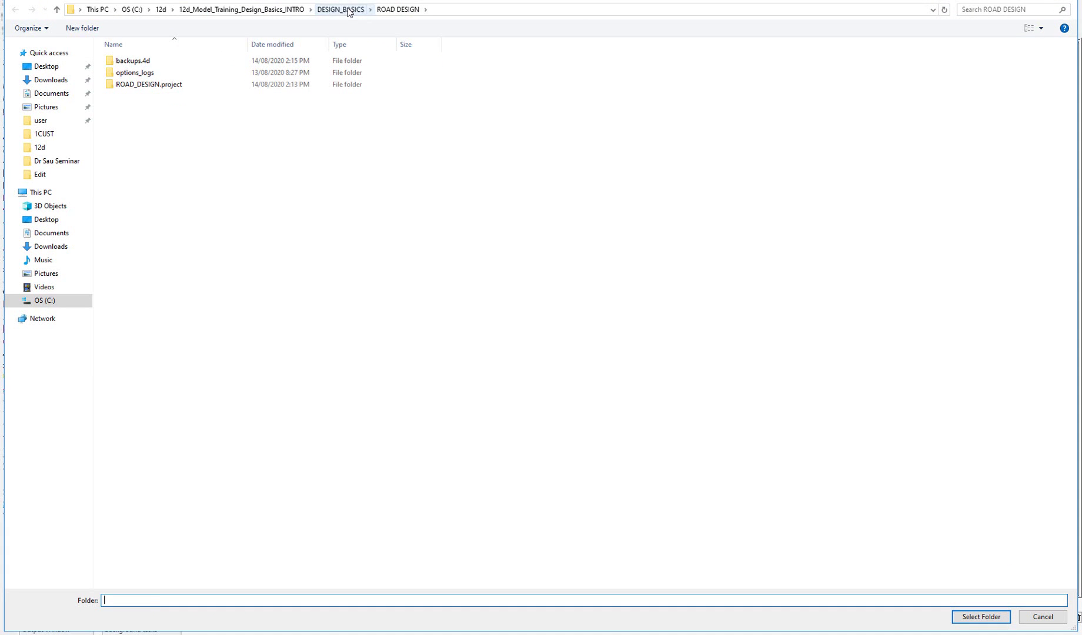
{"action": "left_click", "coordinate": [349, 12]}
{"action": "double_click", "coordinate": [152, 107]}
{"action": "left_click", "coordinate": [150, 73]}
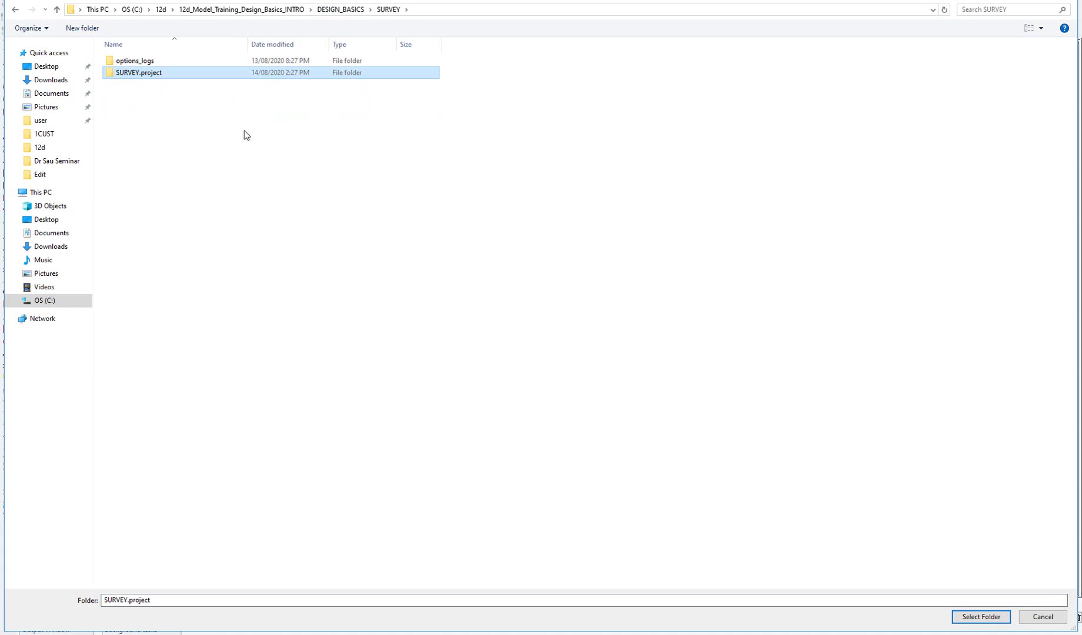
{"action": "left_click", "coordinate": [976, 617]}
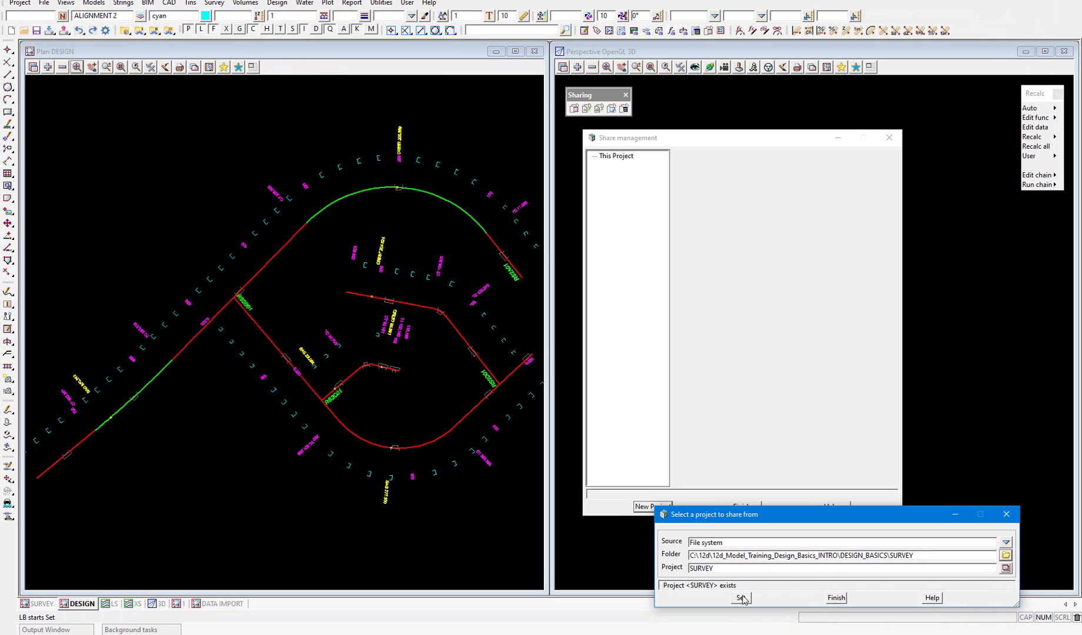
{"action": "left_click", "coordinate": [742, 598]}
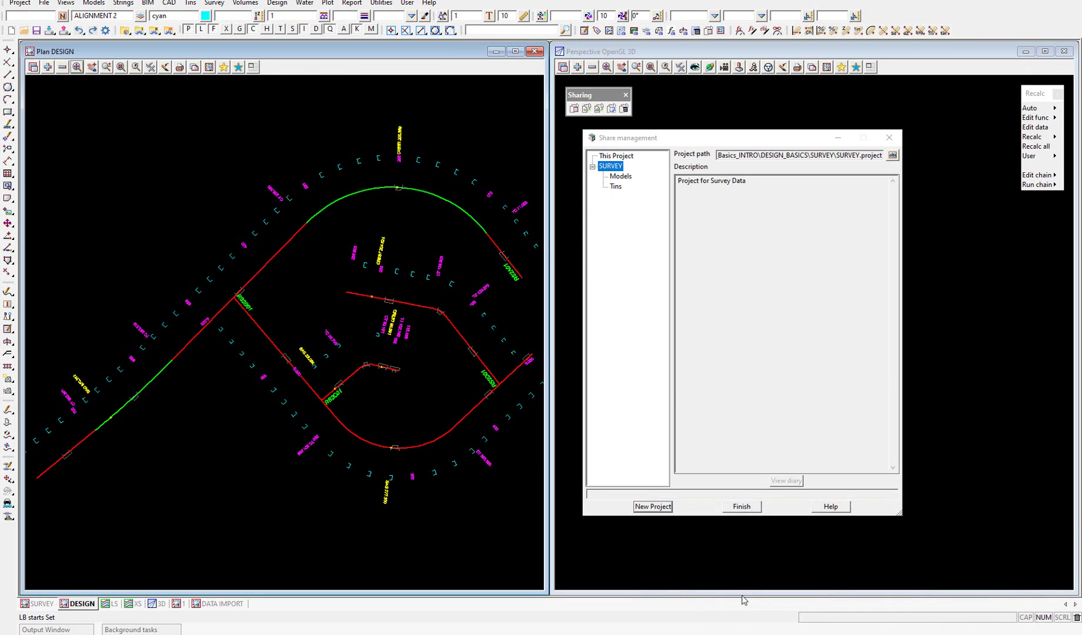
Tick Share? for all 19 SURVEY models listed as available for sharing
{"action": "left_click", "coordinate": [620, 177]}
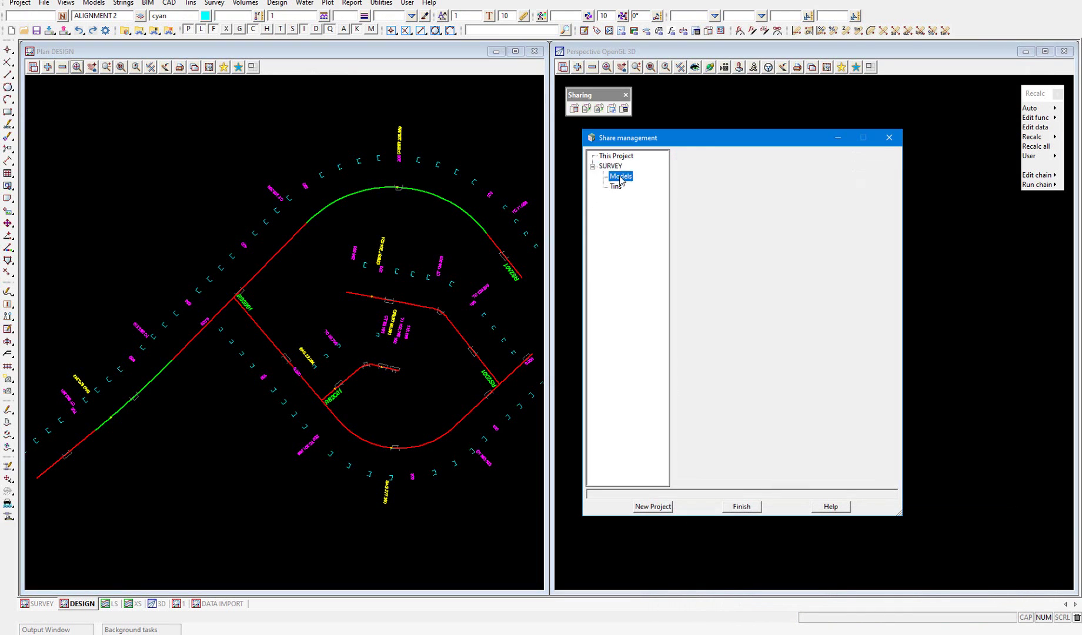
{"action": "left_click_drag", "start_coordinate": [900, 513], "coordinate": [952, 567]}
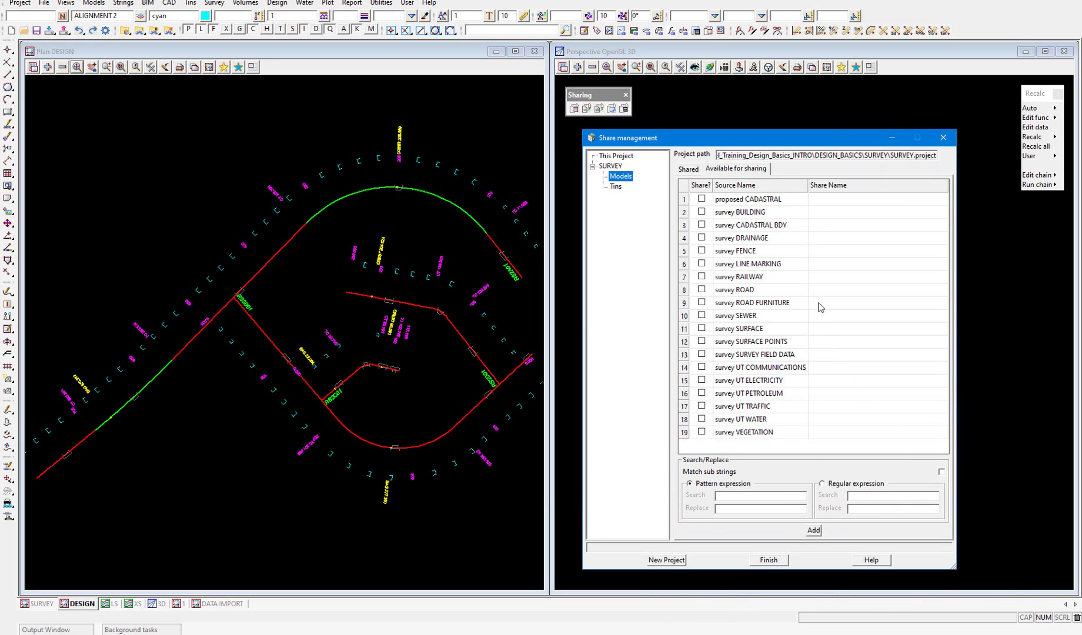
{"action": "left_click", "coordinate": [700, 185]}
{"action": "right_click", "coordinate": [700, 186]}
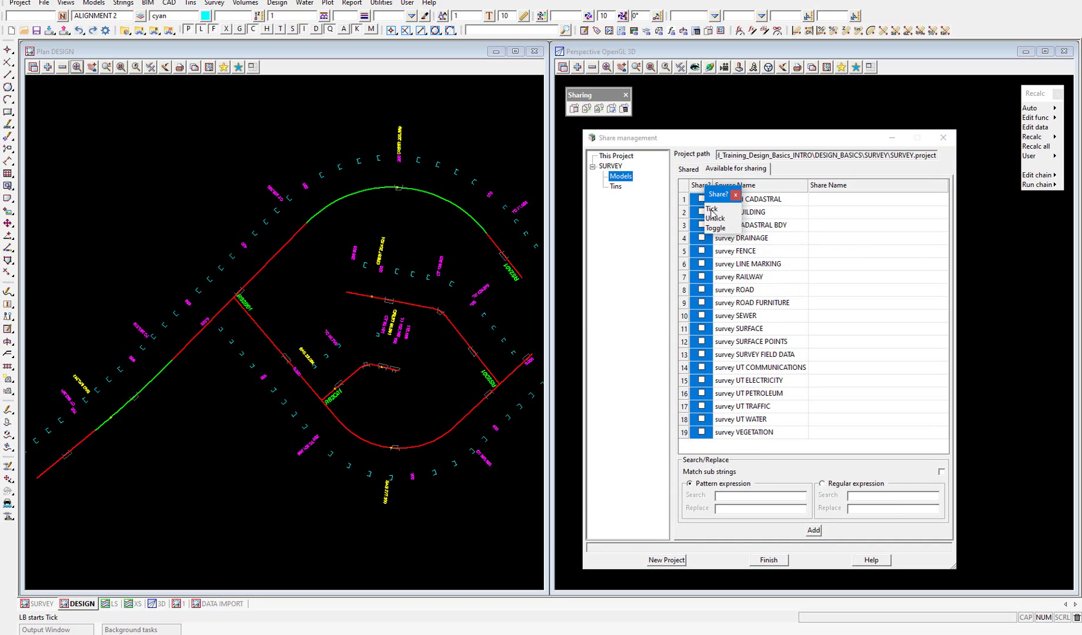
{"action": "left_click", "coordinate": [712, 215]}
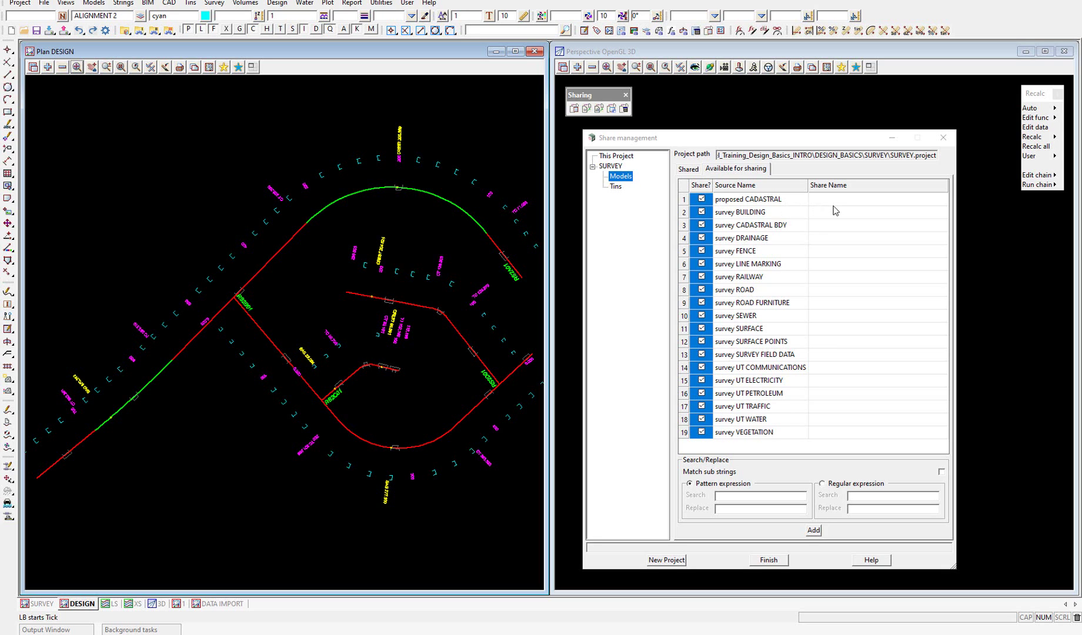
Share the ticked models using search pattern * and replacement 'SHARED *'
{"action": "left_click", "coordinate": [732, 498]}
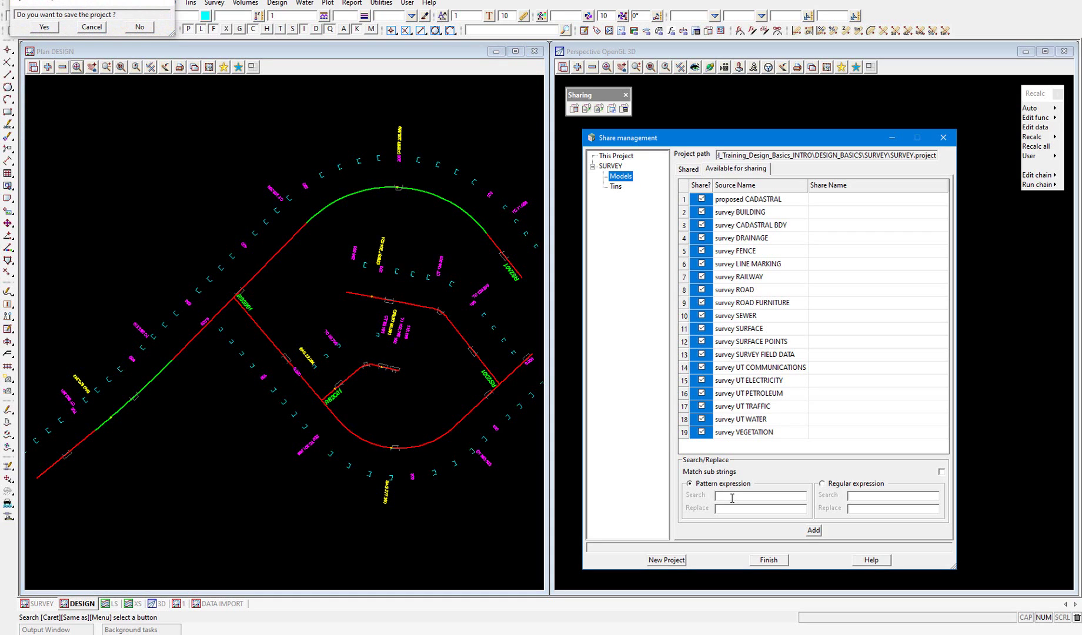
{"action": "type", "text": "*"}
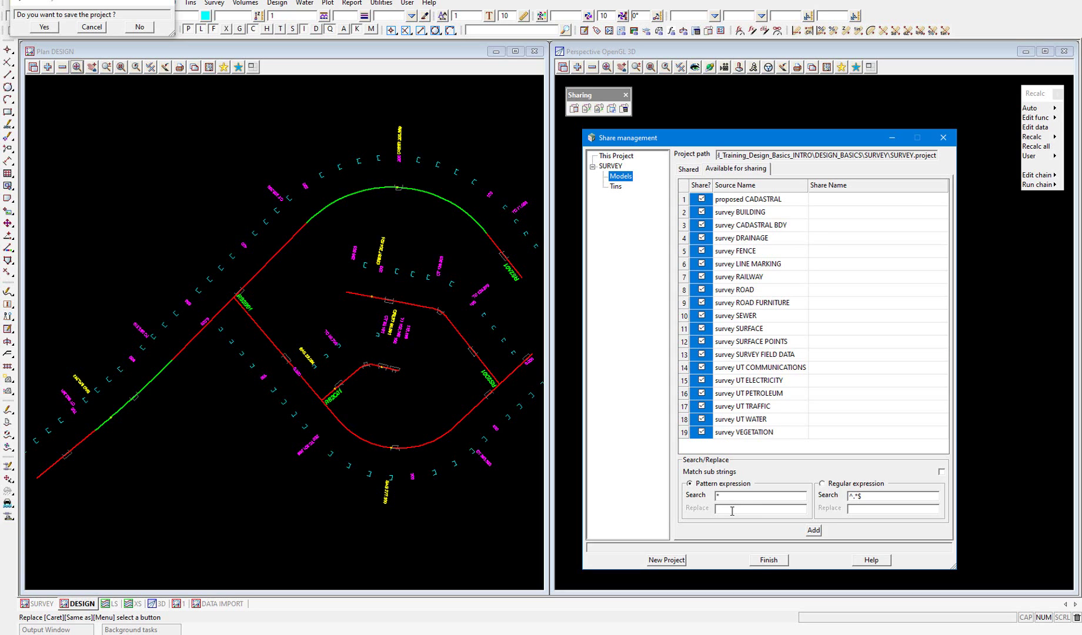
{"action": "left_click", "coordinate": [732, 509]}
{"action": "type", "text": "SHARED"}
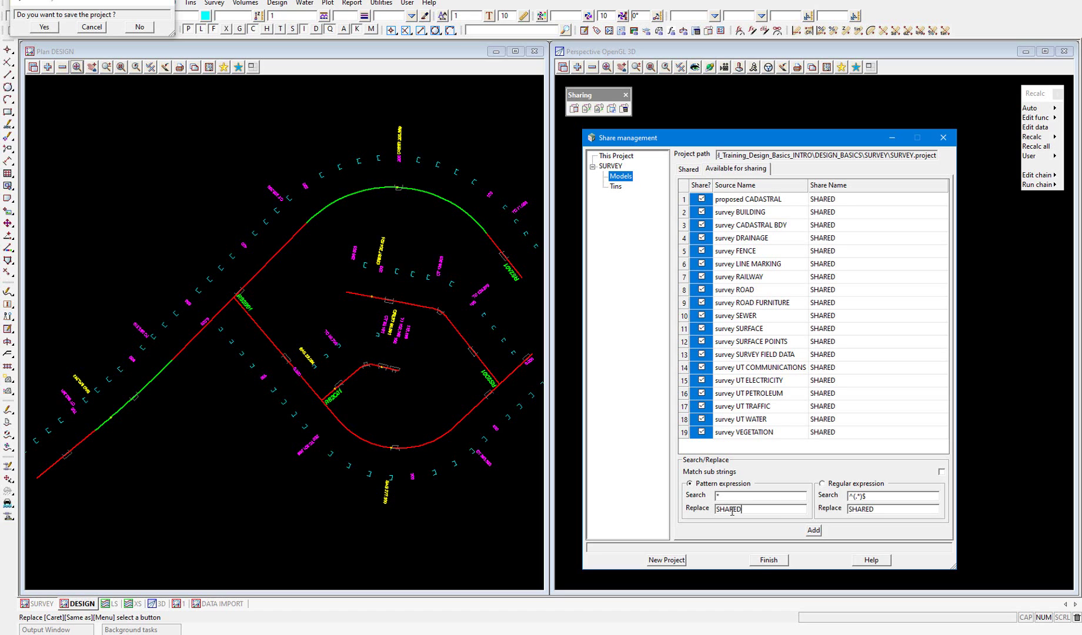
{"action": "type", "text": " *"}
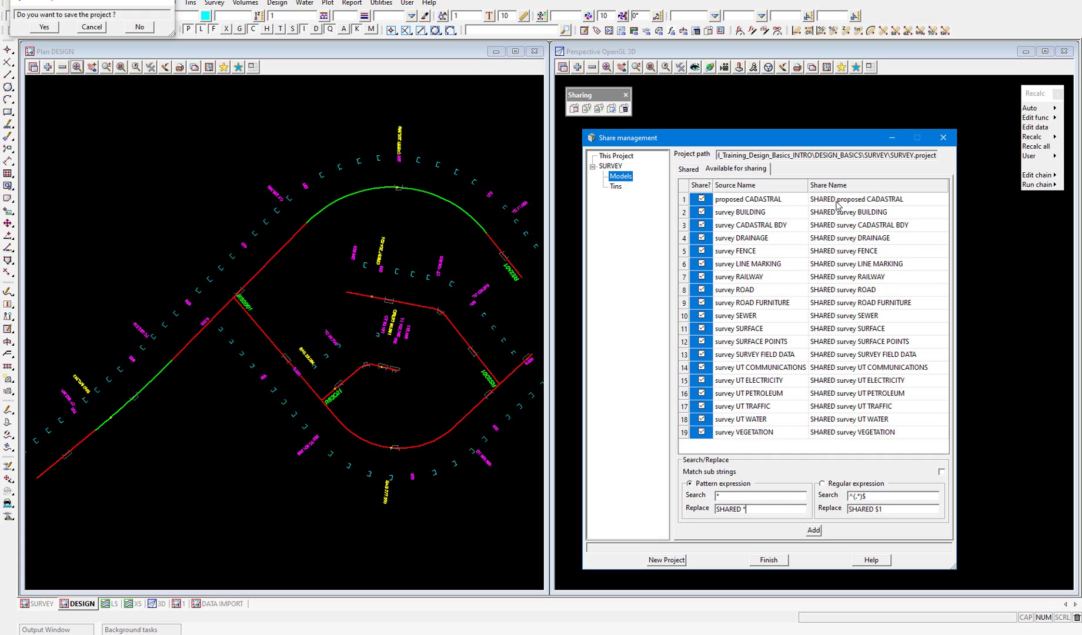
{"action": "left_click", "coordinate": [814, 531]}
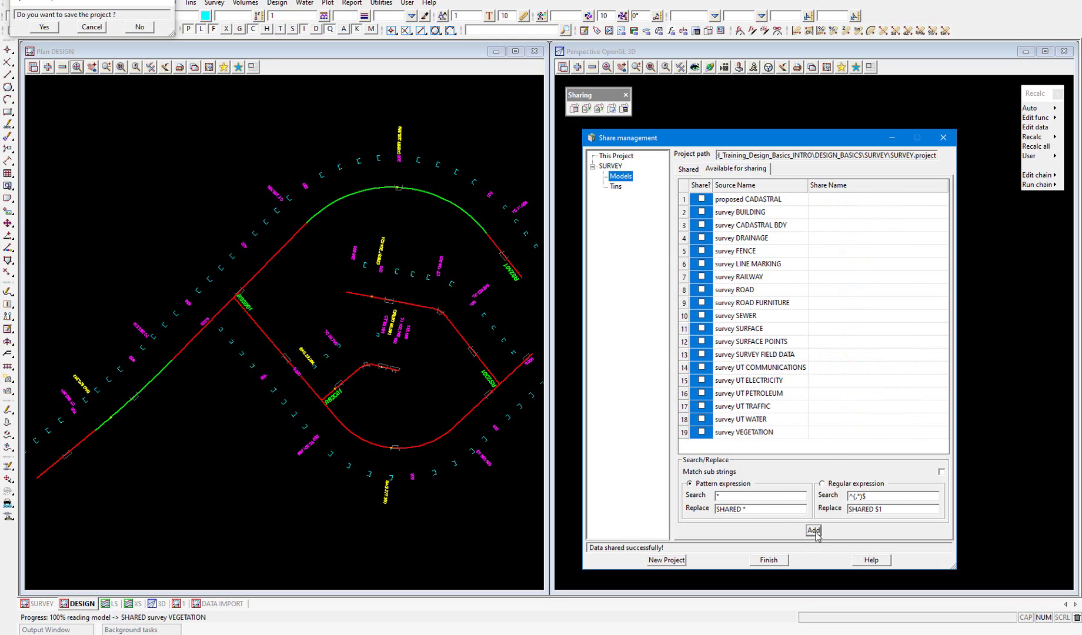
Share the SURVEY tin with pattern * renamed to 'SHARED *', then finish
{"action": "left_click", "coordinate": [618, 187]}
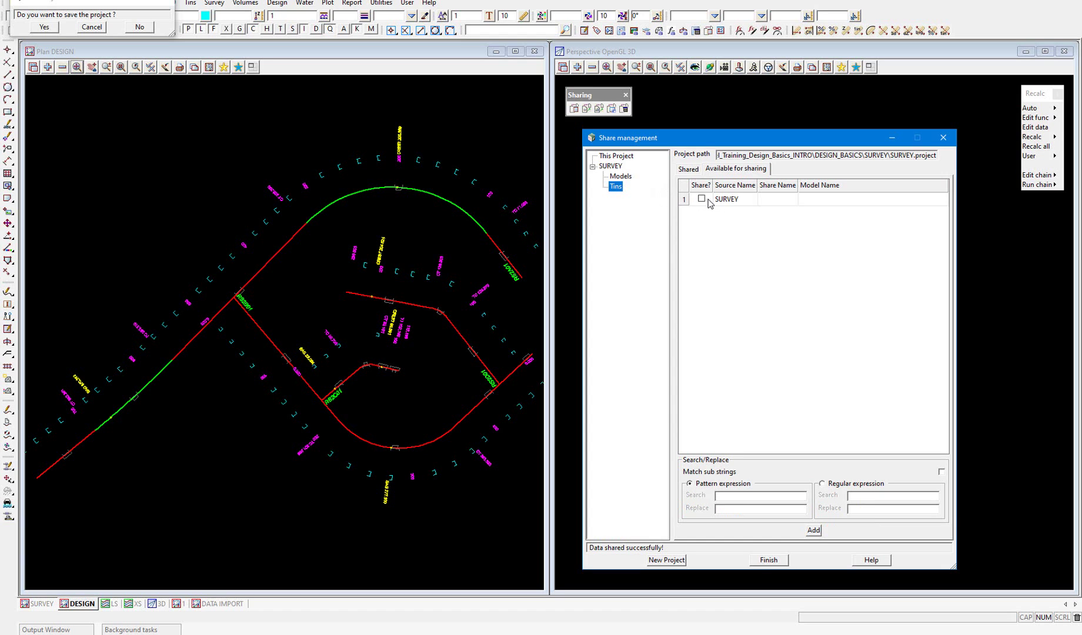
{"action": "left_click", "coordinate": [701, 199]}
{"action": "type", "text": "*"}
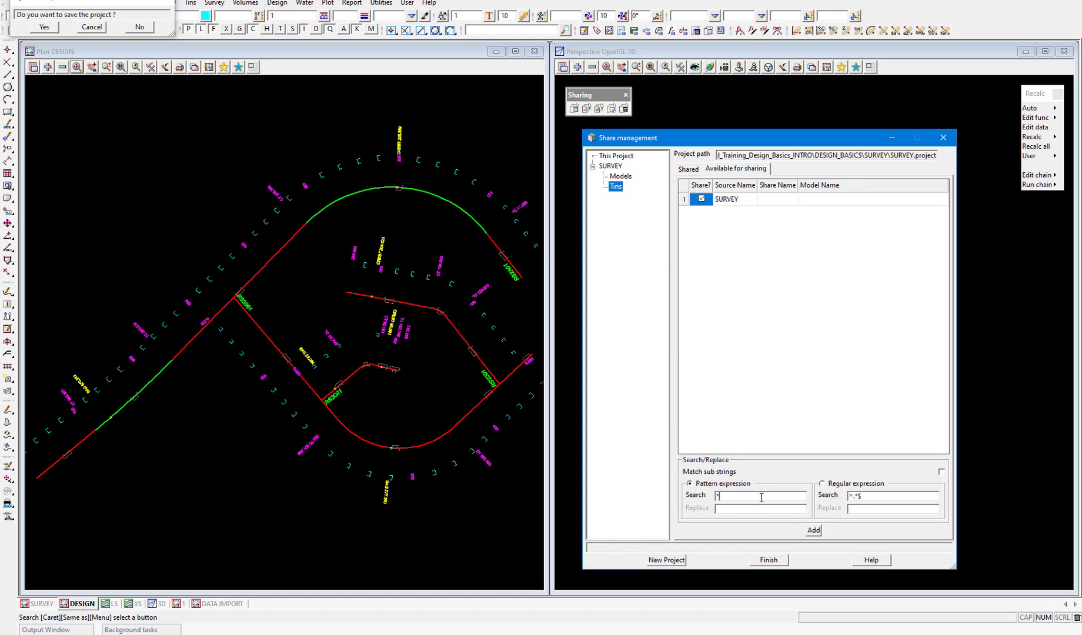
{"action": "key", "text": "Tab"}
{"action": "type", "text": "S"}
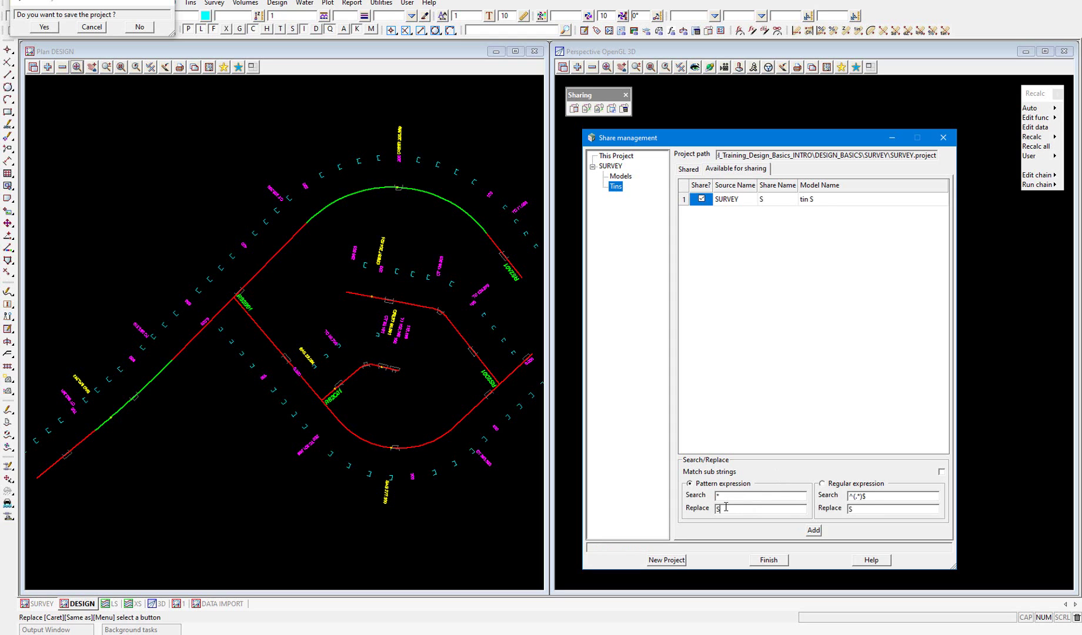
{"action": "type", "text": "HARED *"}
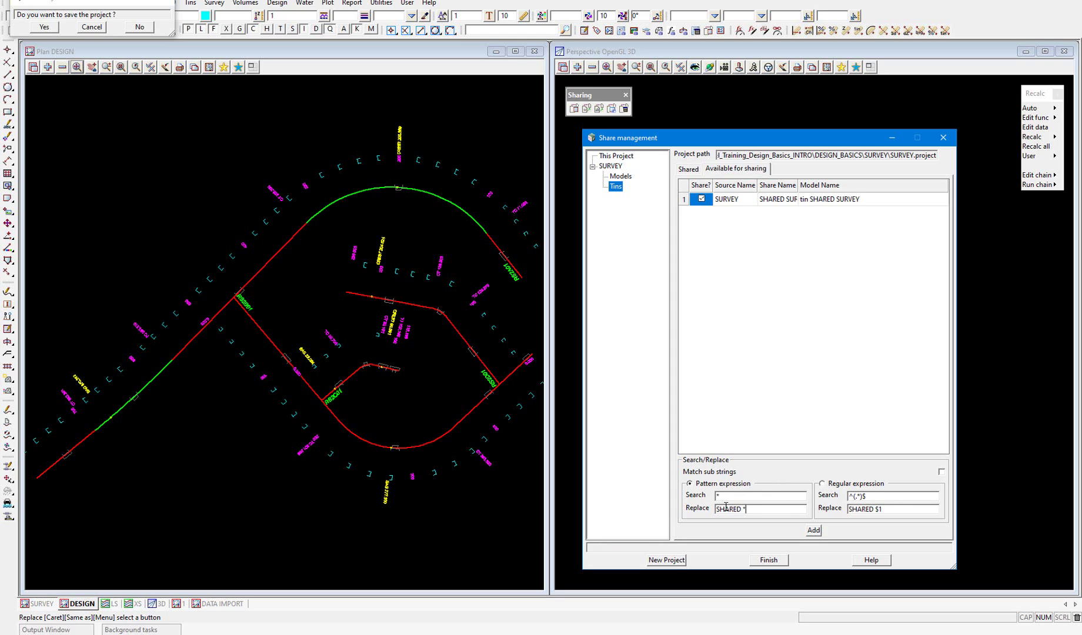
{"action": "left_click", "coordinate": [813, 531]}
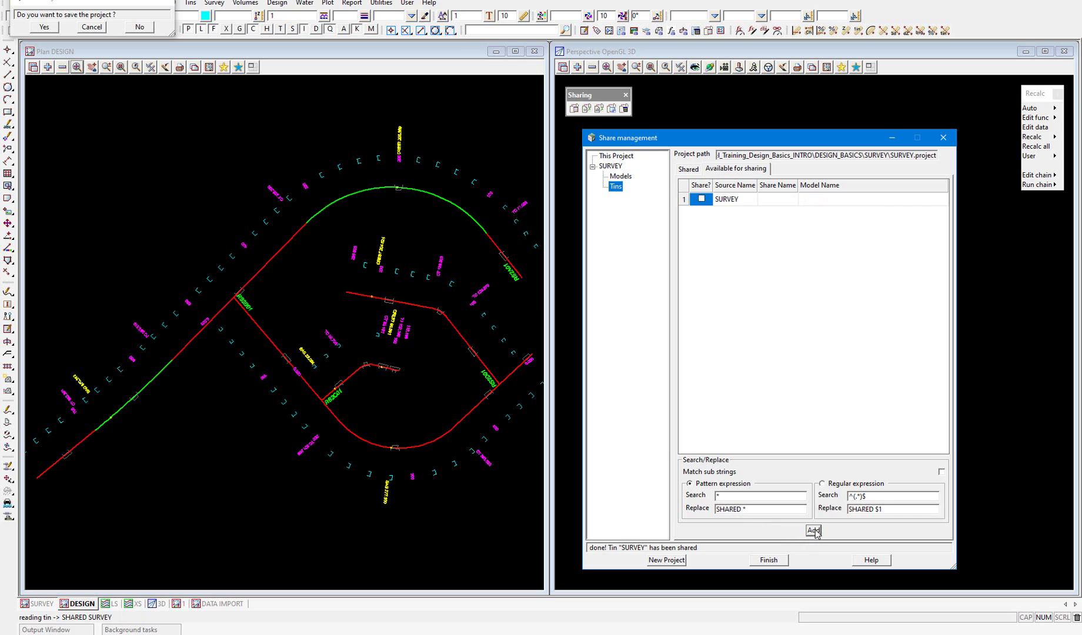
{"action": "left_click", "coordinate": [768, 560]}
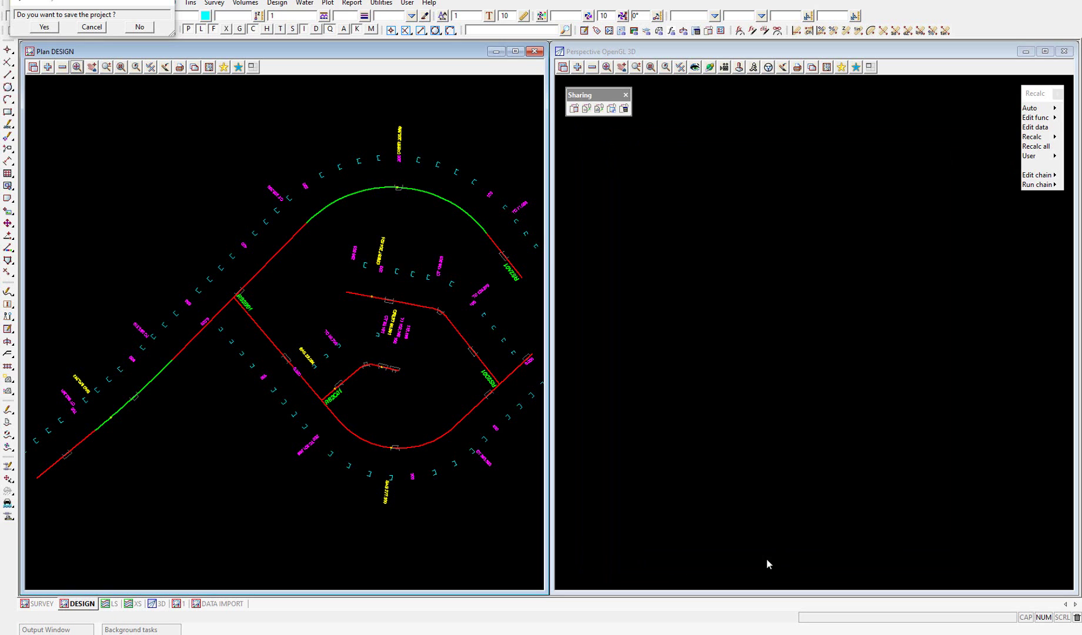
Answer the save prompt and add all 19 SHARED survey models to the DESIGN plan view
{"action": "left_click", "coordinate": [44, 27]}
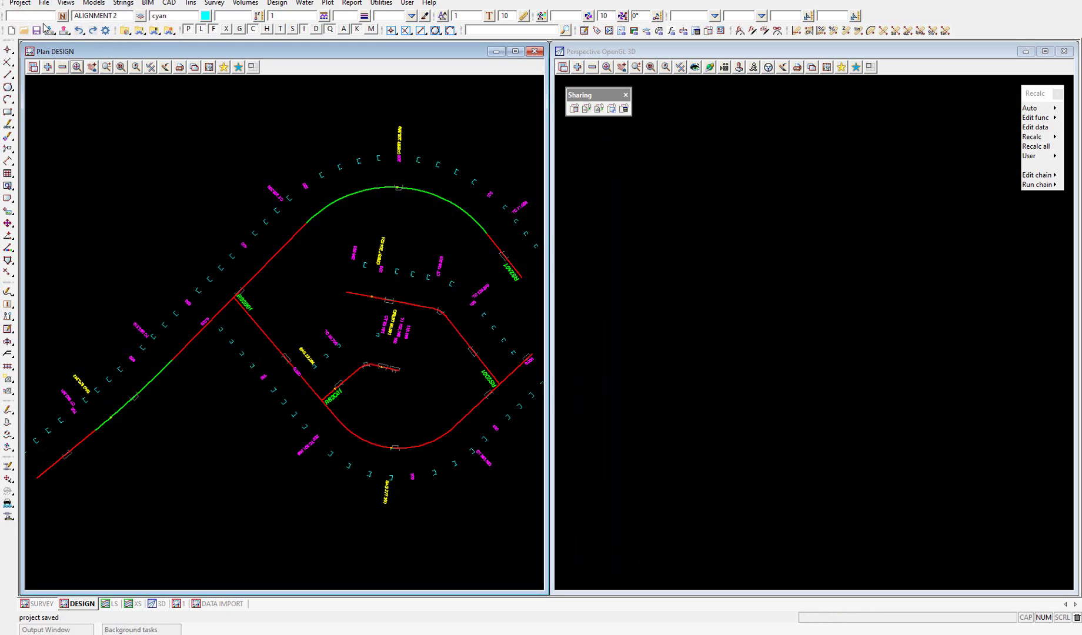
{"action": "left_click", "coordinate": [48, 68]}
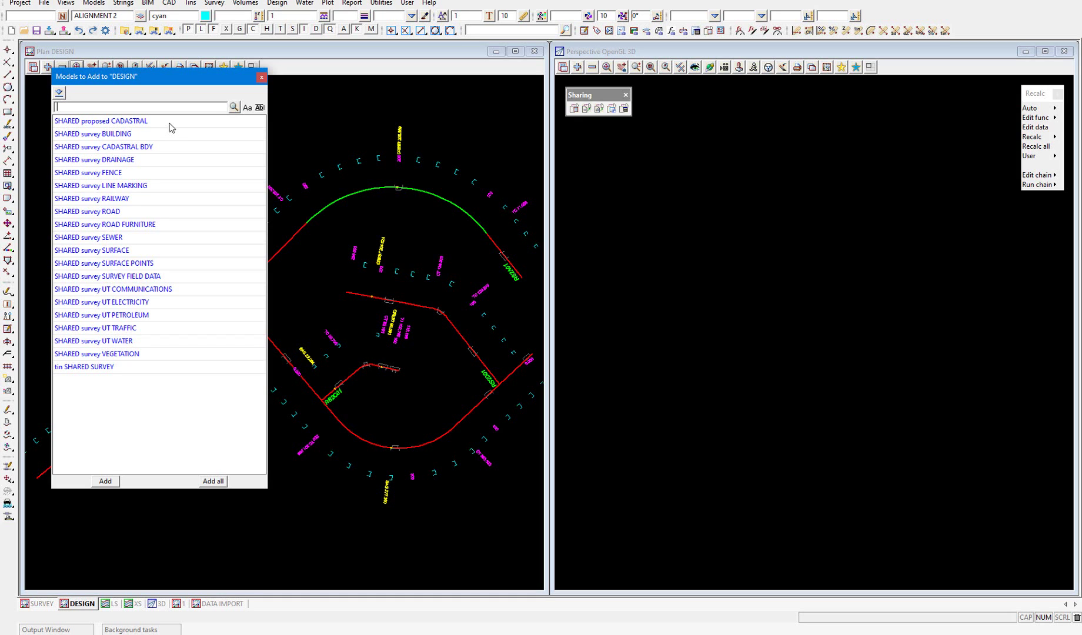
{"action": "left_click_drag", "start_coordinate": [170, 126], "coordinate": [167, 354]}
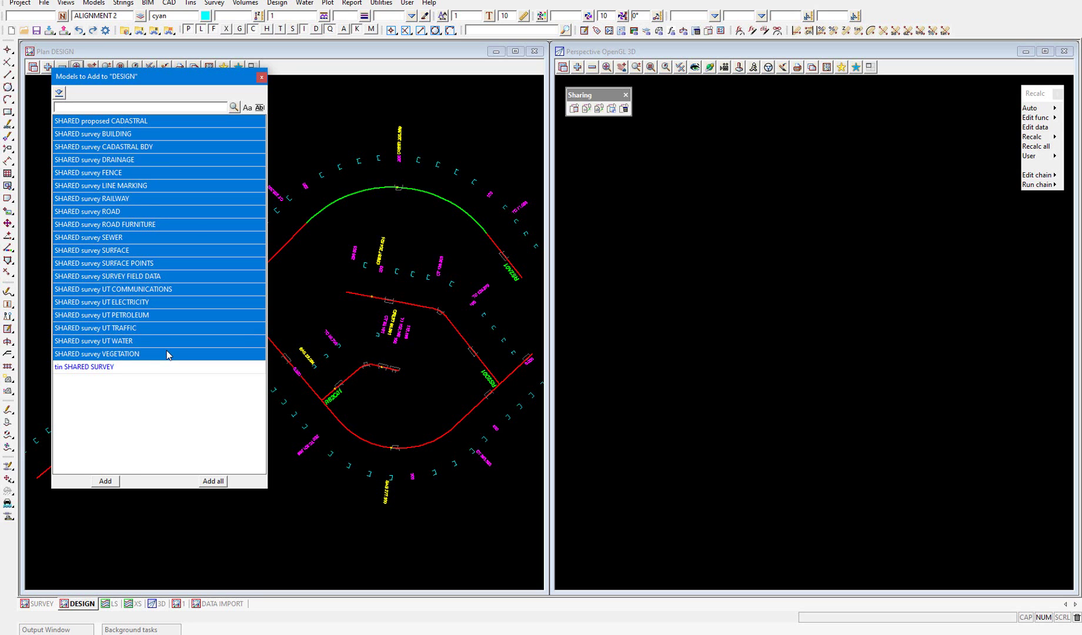
{"action": "left_click", "coordinate": [108, 482]}
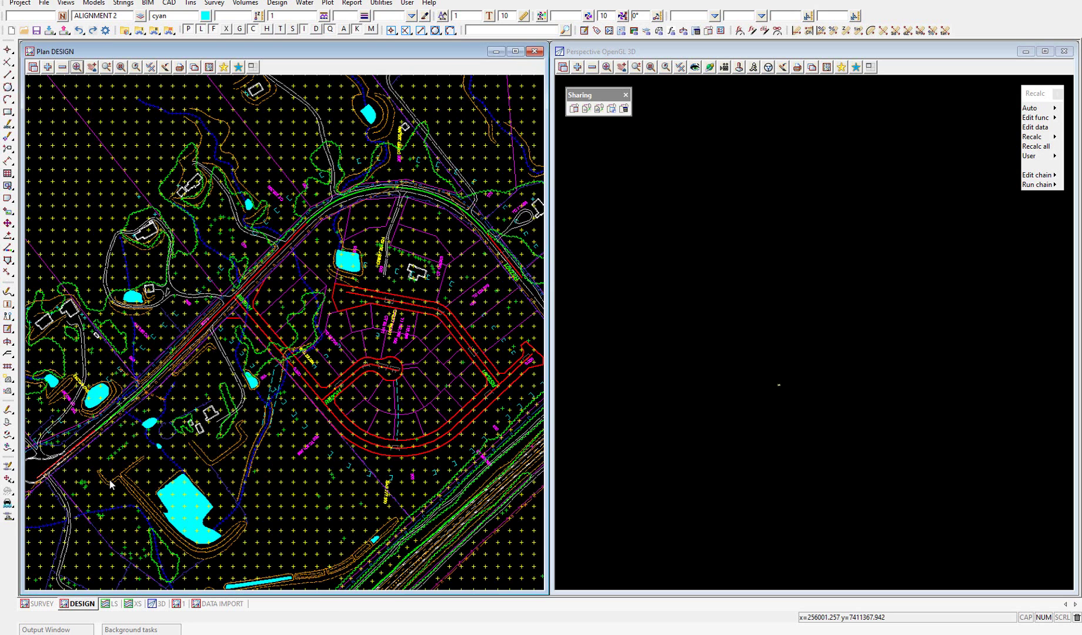
{"action": "scroll", "coordinate": [261, 319], "scroll_direction": "down", "scroll_amount": 1}
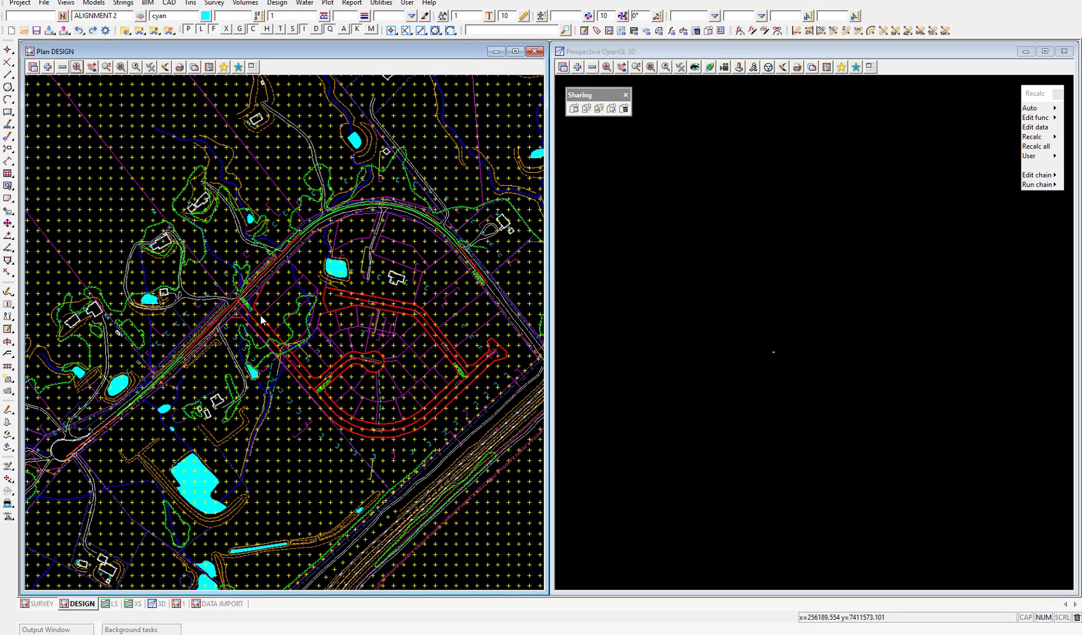
Add the tin SHARED SURVEY to the 3D view and zoom in on the shaded terrain
{"action": "left_click", "coordinate": [578, 67]}
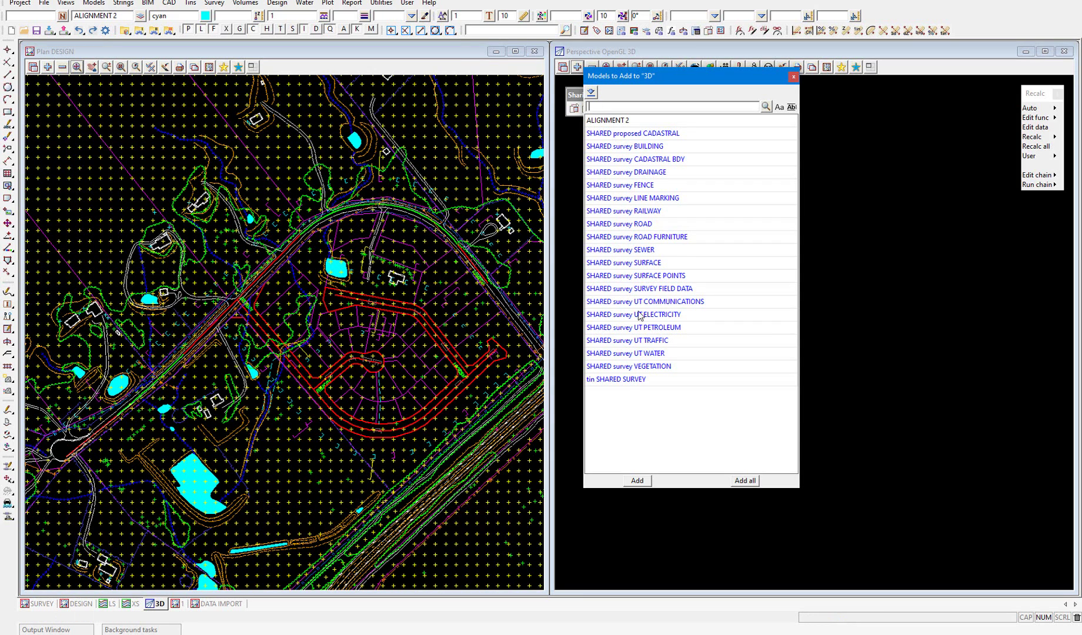
{"action": "left_click", "coordinate": [627, 381]}
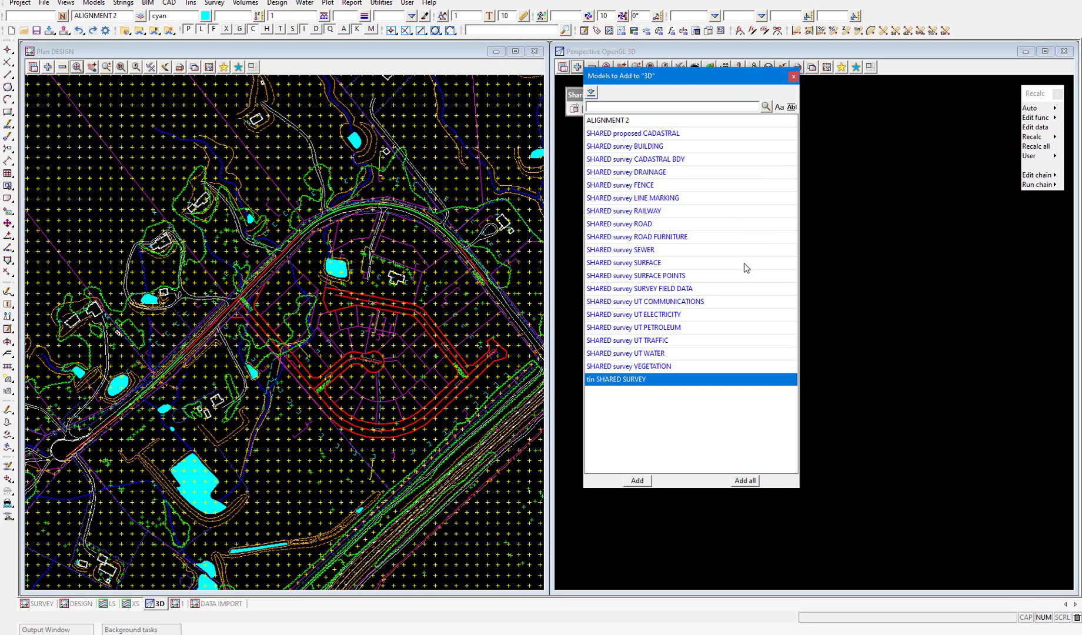
{"action": "left_click", "coordinate": [640, 481]}
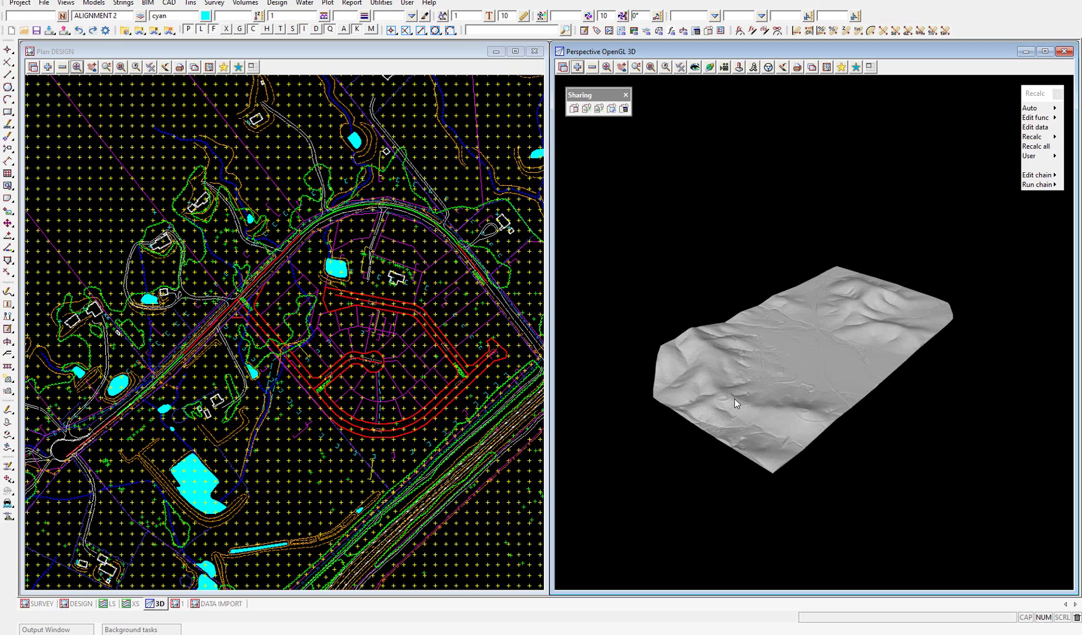
{"action": "scroll", "coordinate": [760, 406], "scroll_direction": "up", "scroll_amount": 1}
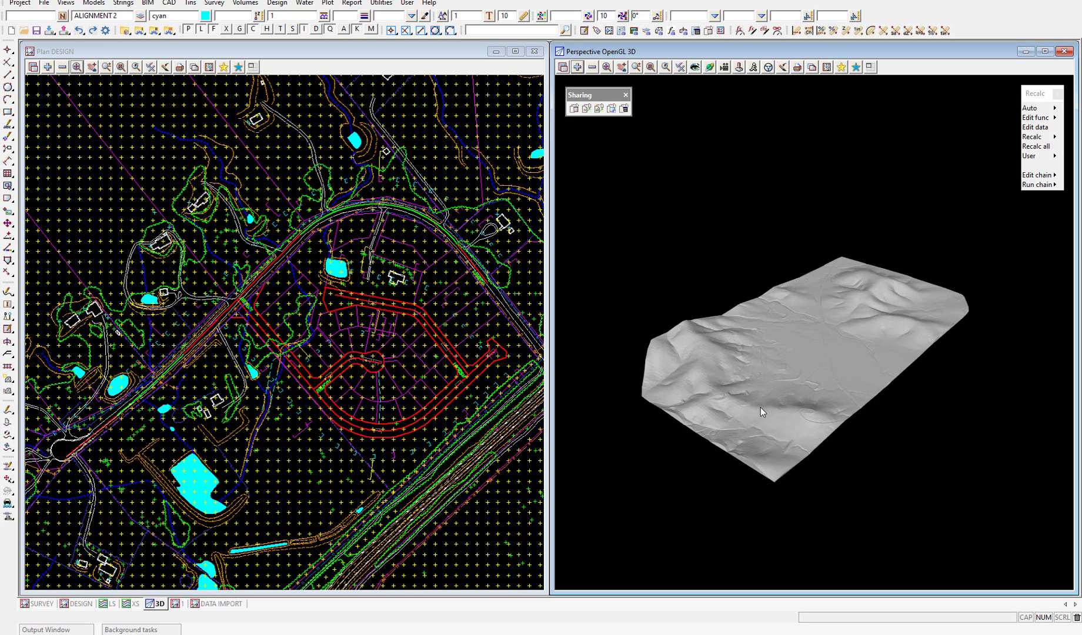
{"action": "scroll", "coordinate": [760, 406], "scroll_direction": "up", "scroll_amount": 1}
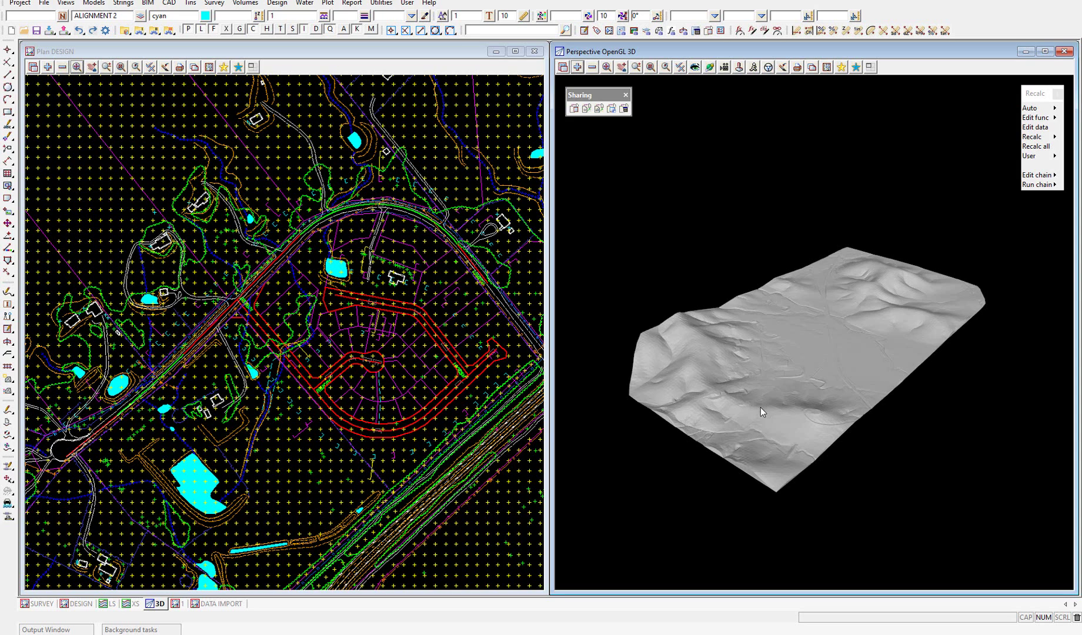
{"action": "left_click", "coordinate": [62, 67]}
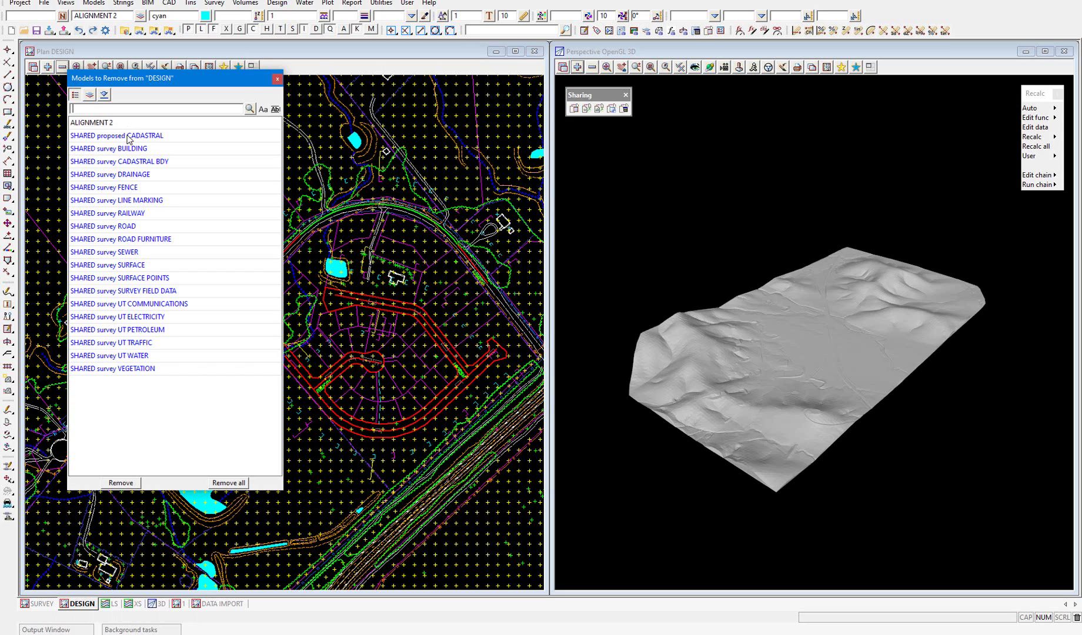
{"action": "left_click", "coordinate": [277, 80]}
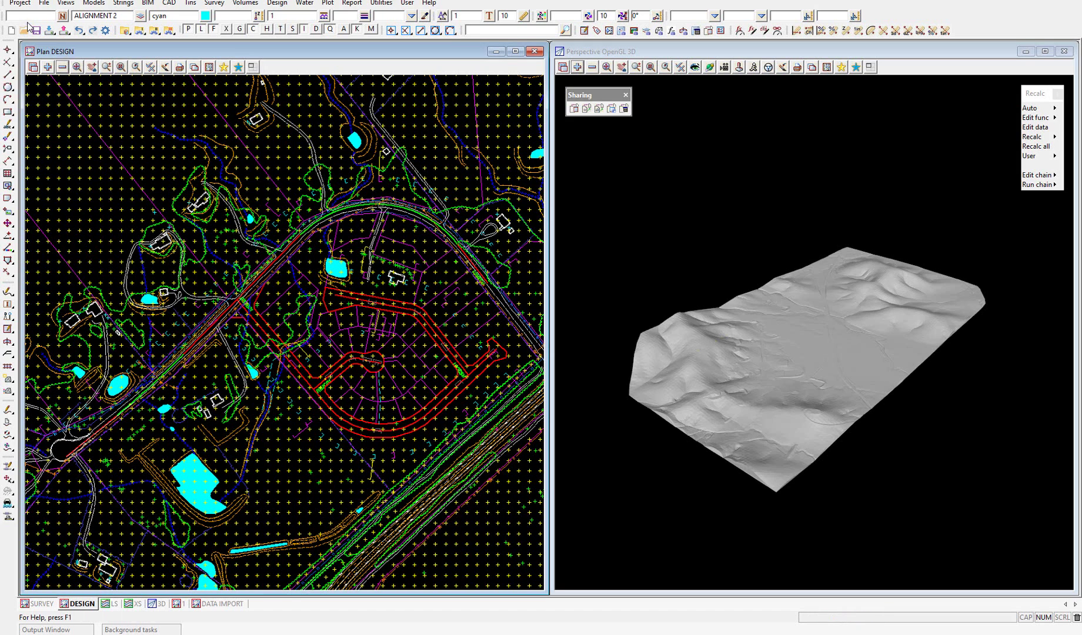
Open the env.4d Edit Environment Variables dialog at Projects > Sharing, showing the Auto sync tins and models settings
{"action": "left_click", "coordinate": [20, 3]}
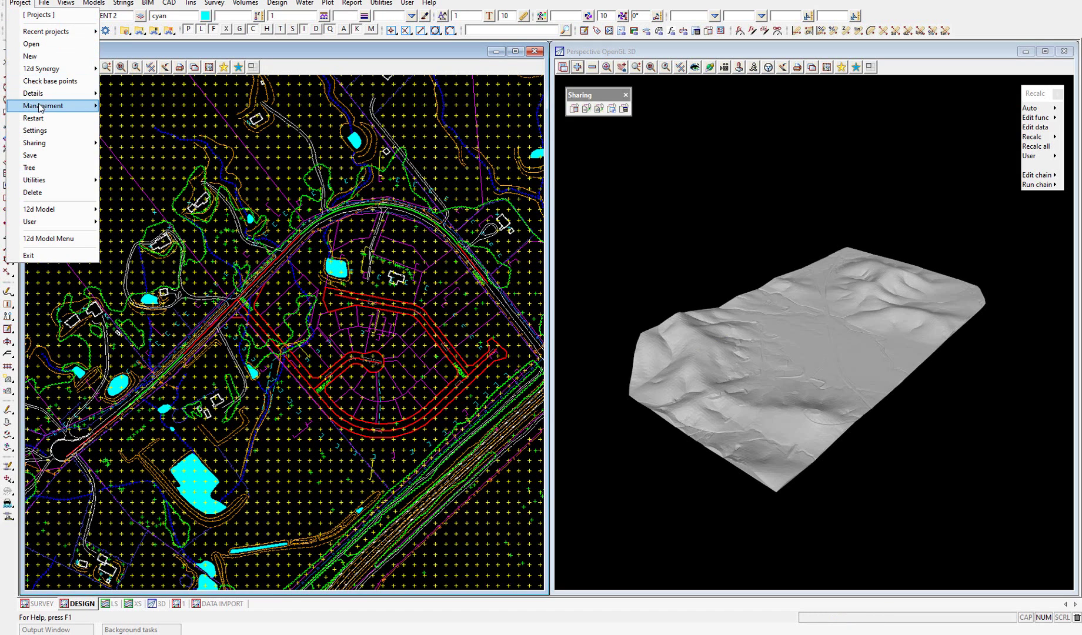
{"action": "mouse_move", "coordinate": [41, 107]}
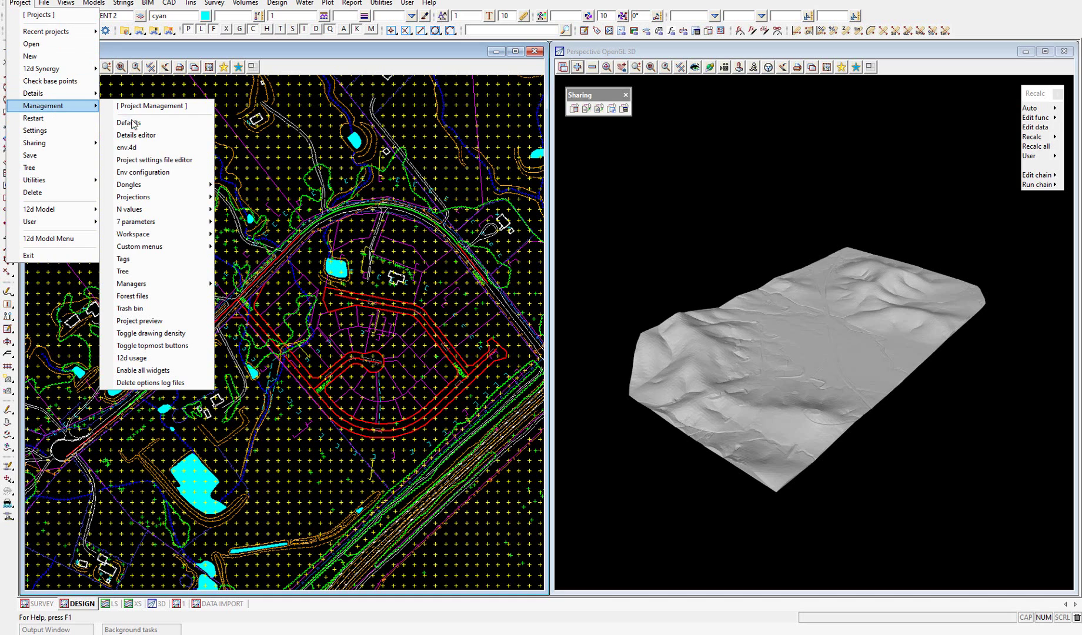
{"action": "left_click", "coordinate": [148, 150]}
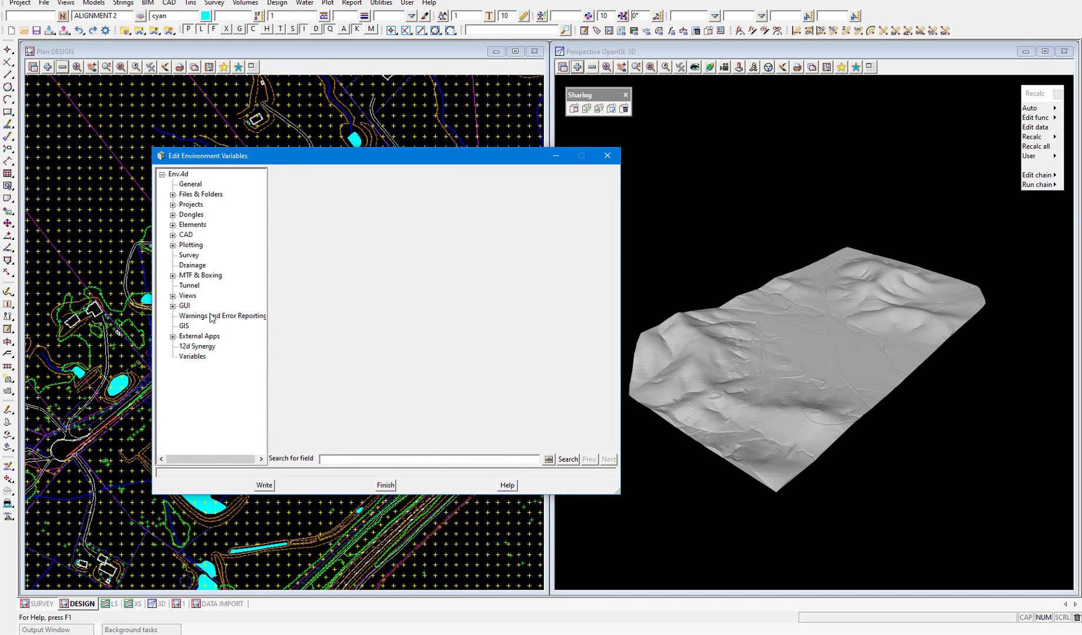
{"action": "left_click", "coordinate": [172, 204]}
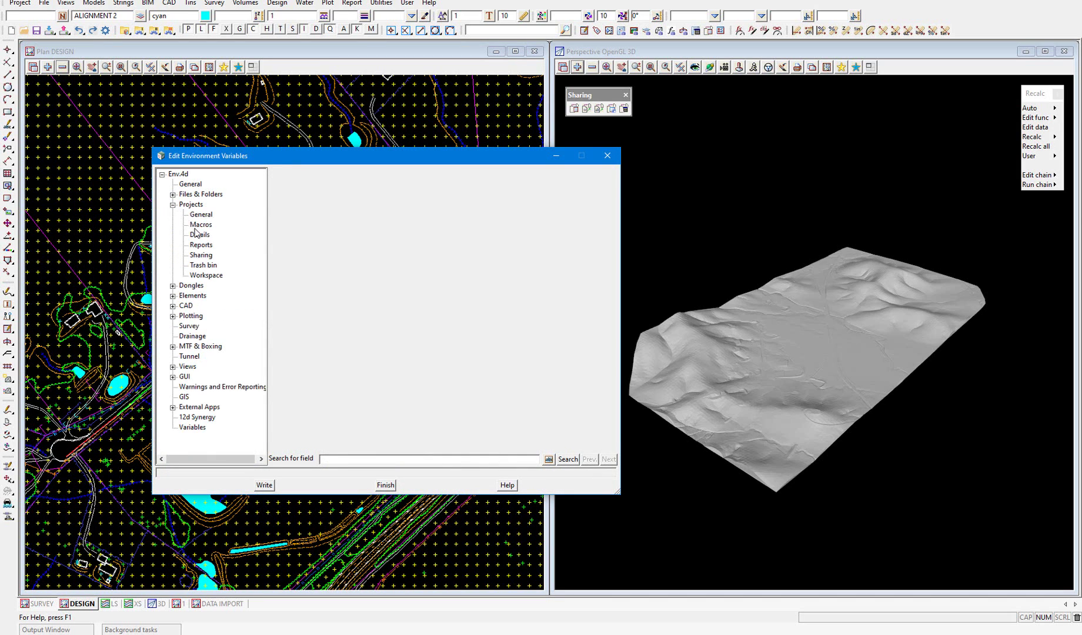
{"action": "left_click", "coordinate": [201, 255]}
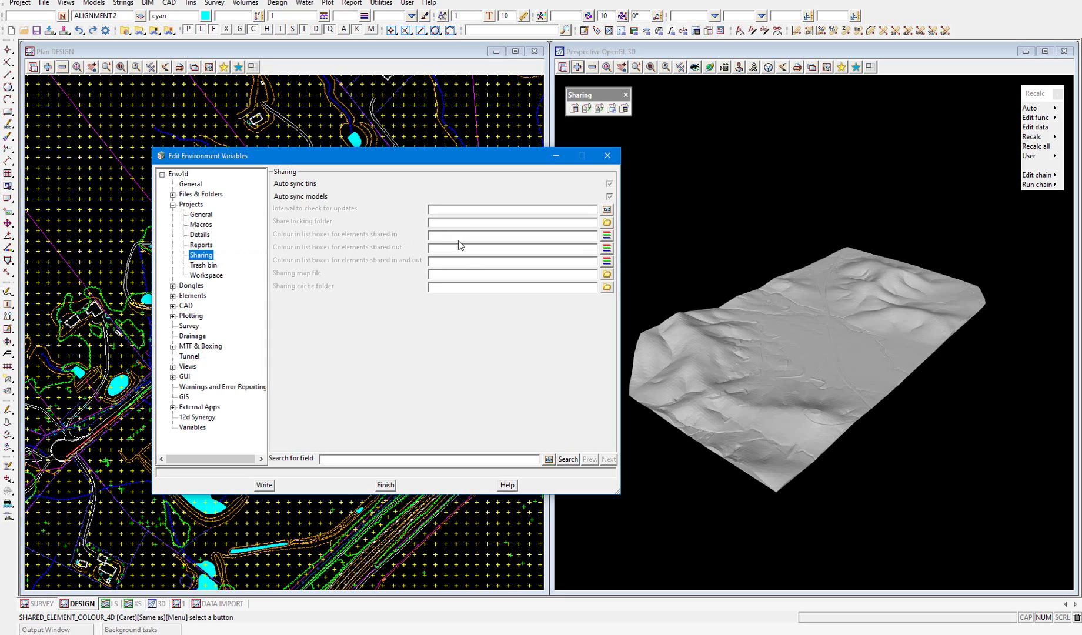